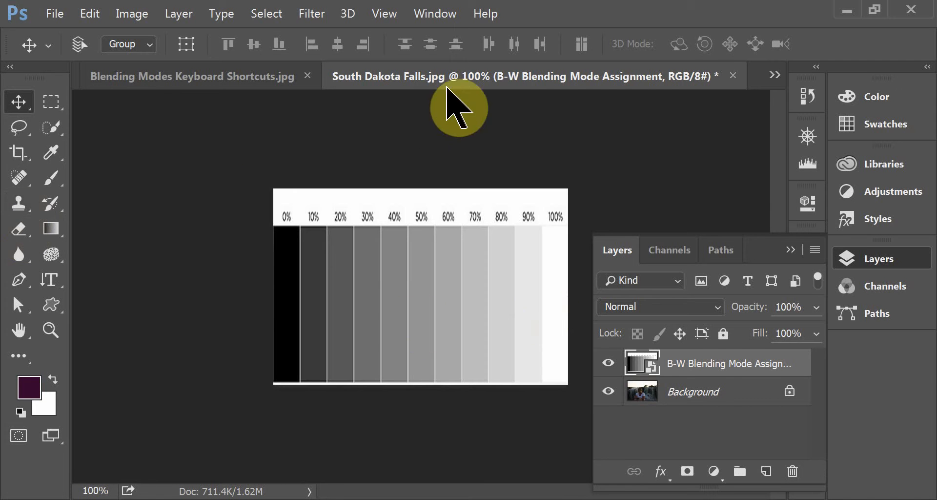
- Review the mode categories in Blending Mode Groups.jpg and the key assignments in Blending Modes Keyboard Shortcuts.jpg
click(775, 75)
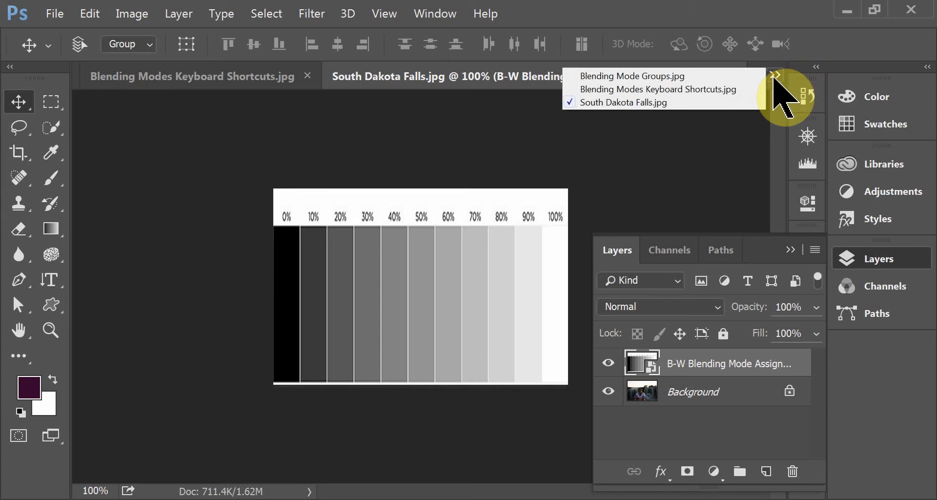
click(654, 76)
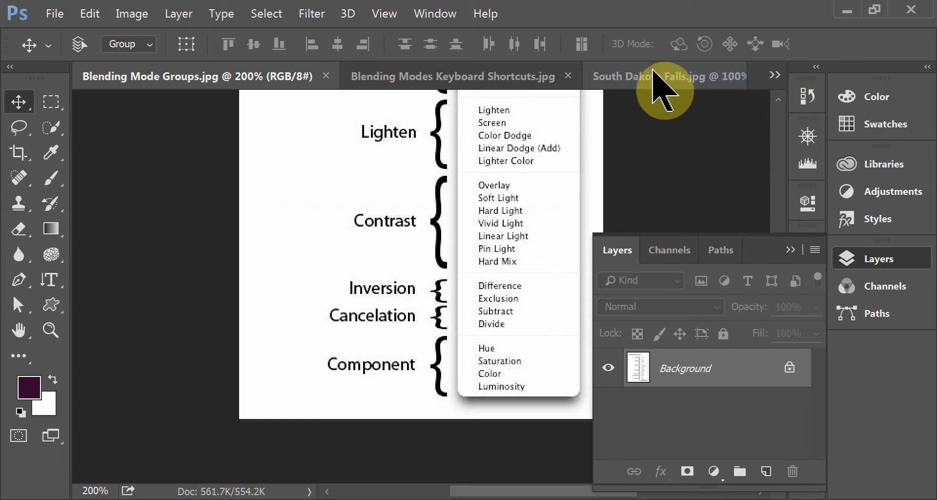
click(779, 268)
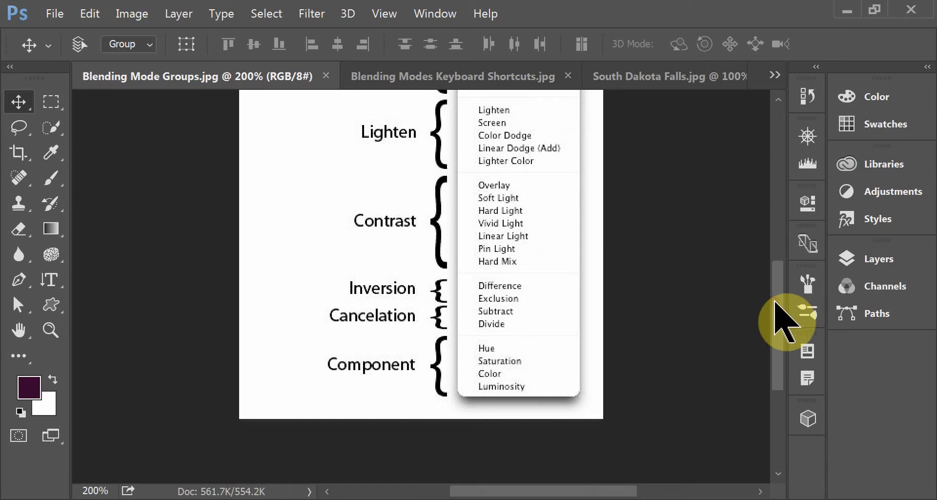
drag(777, 297, 773, 268)
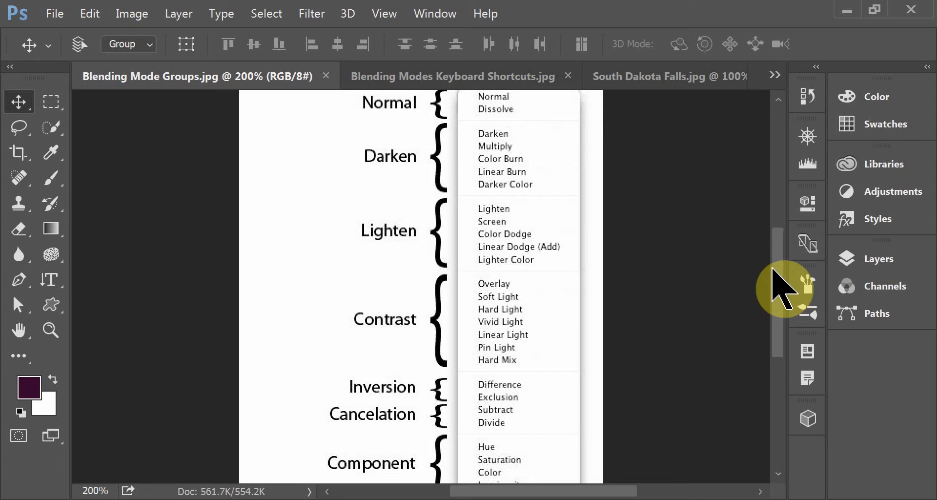
click(388, 76)
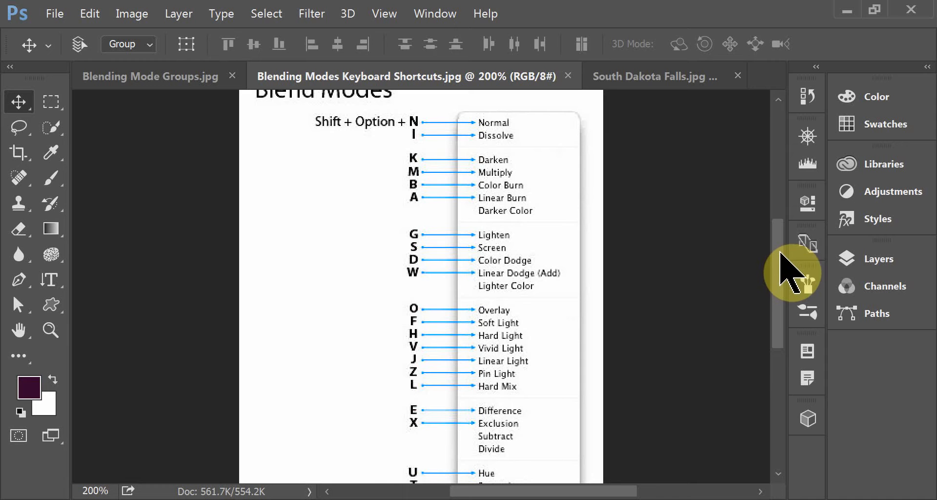
mouse_move(779, 255)
mouse_down()
mouse_move(777, 303)
mouse_move(789, 256)
mouse_move(784, 278)
mouse_move(783, 263)
mouse_up()
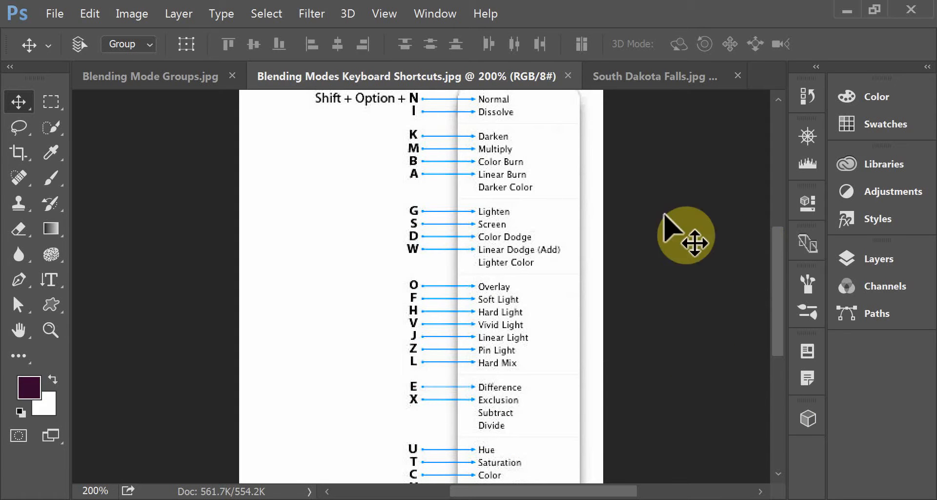
- Switch to South Dakota Falls.jpg and compare the options of the Quick Selection and Brush tools, including the brush's blending mode setting
click(643, 87)
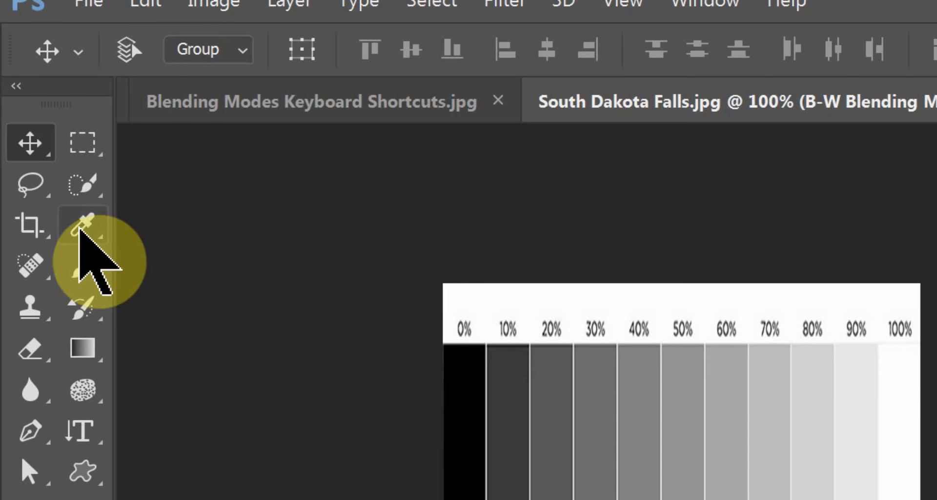
click(90, 183)
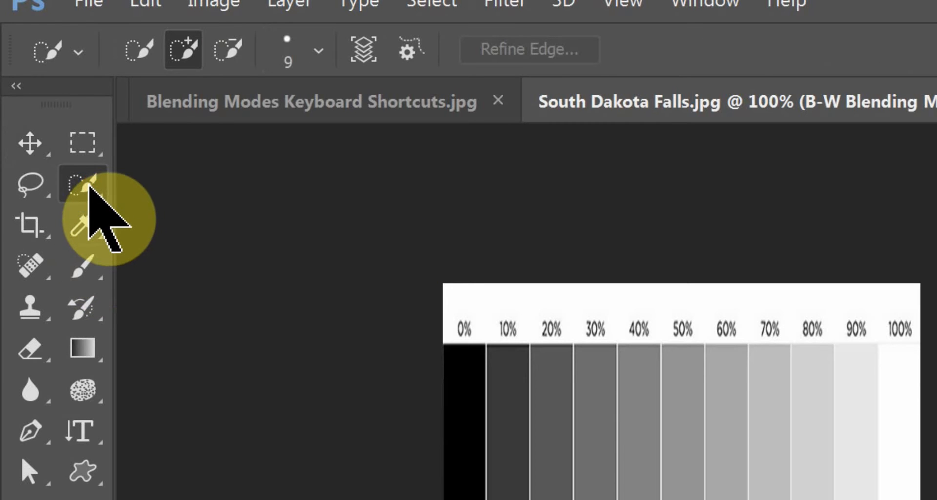
click(82, 274)
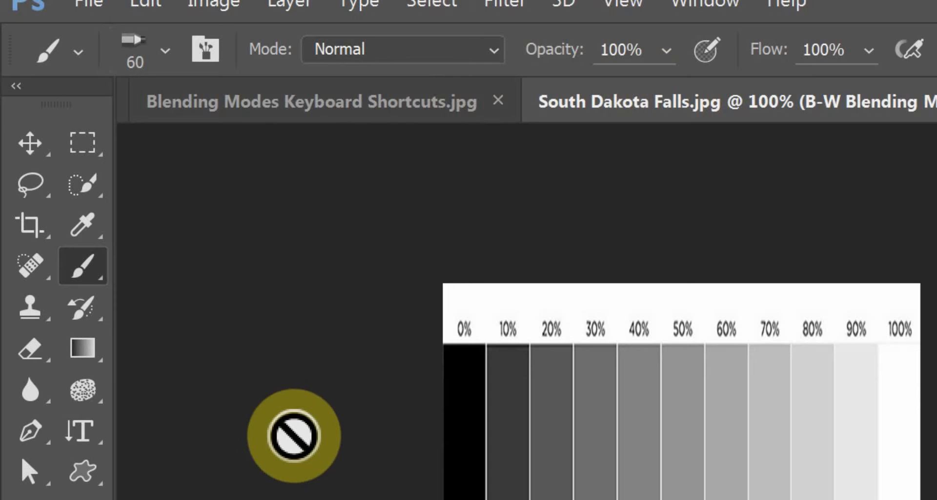
click(96, 264)
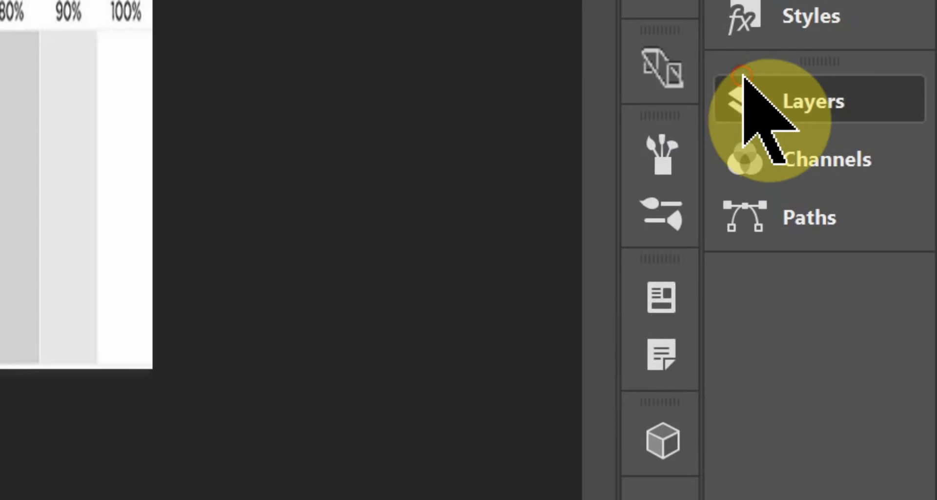
- Hide the B-W Blending Mode Assignment layer to view the Background photo, show it again, and reselect it
click(886, 164)
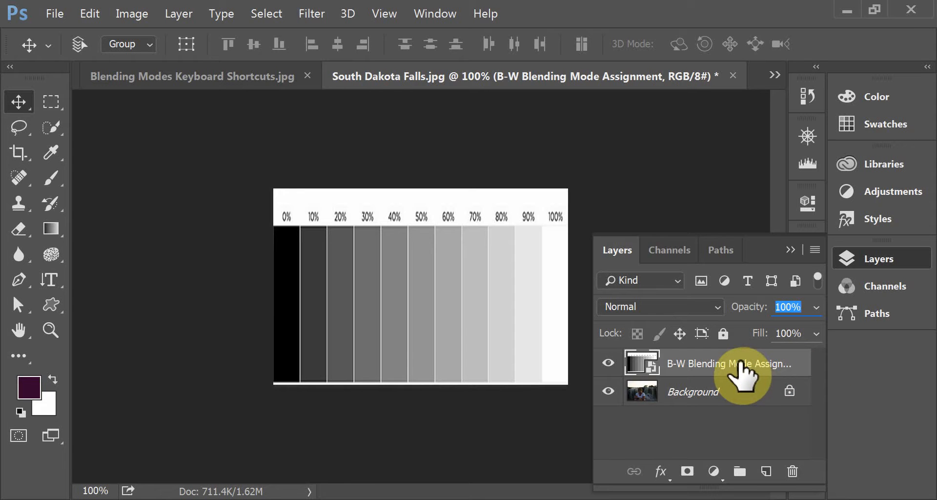
click(702, 393)
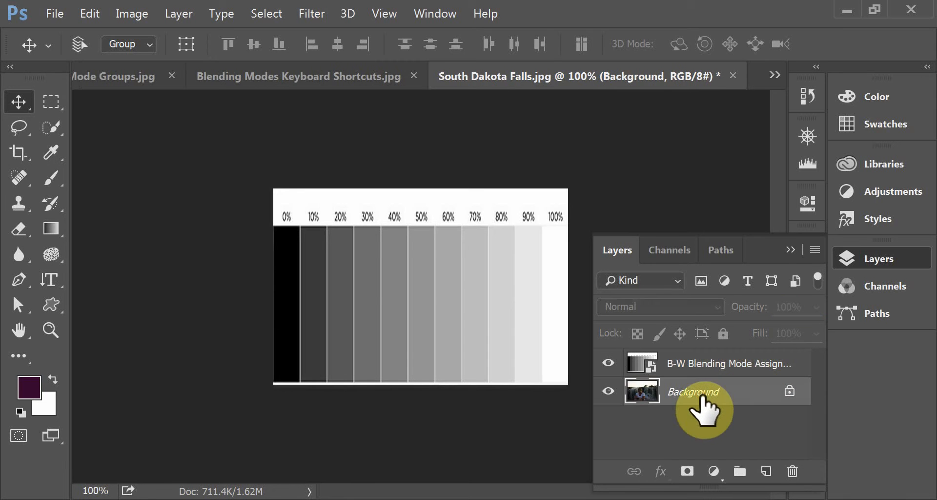
click(609, 363)
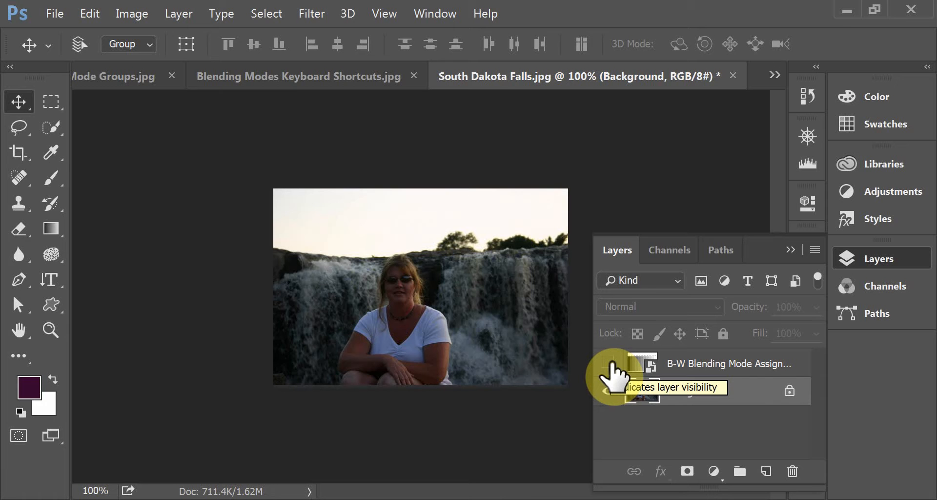
click(609, 363)
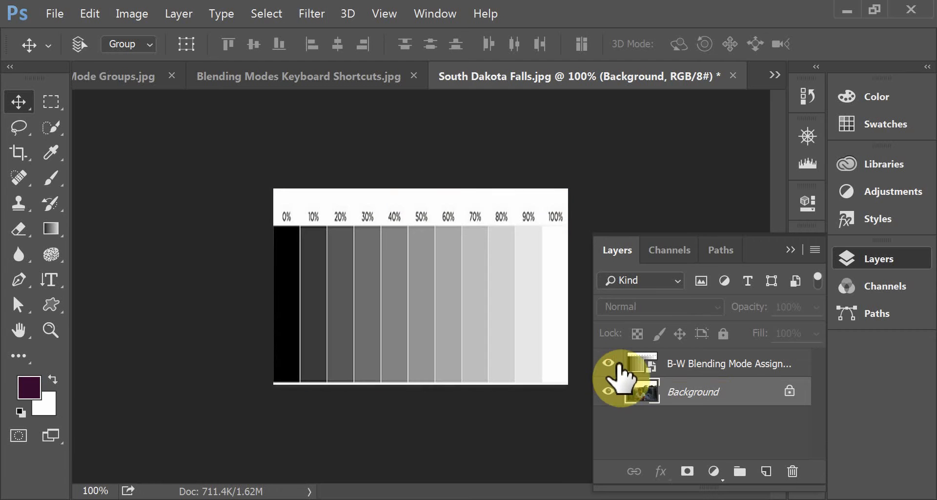
click(695, 365)
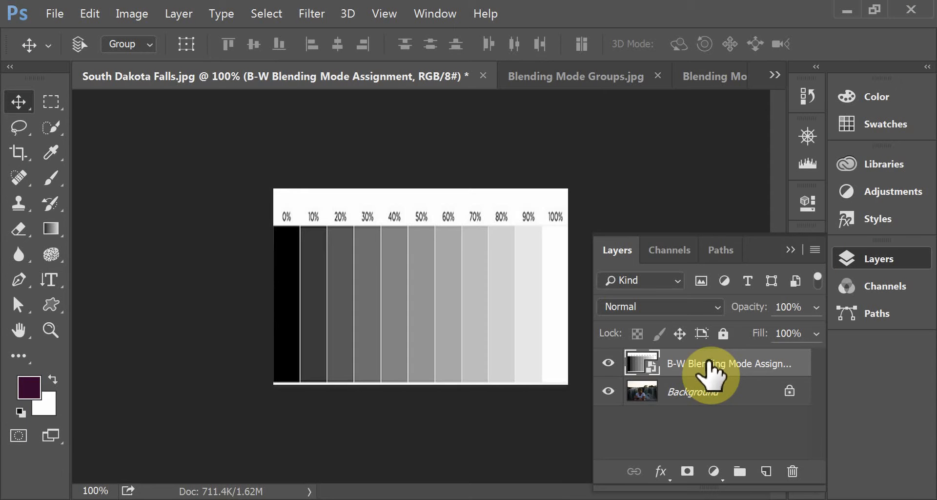
drag(711, 371, 342, 271)
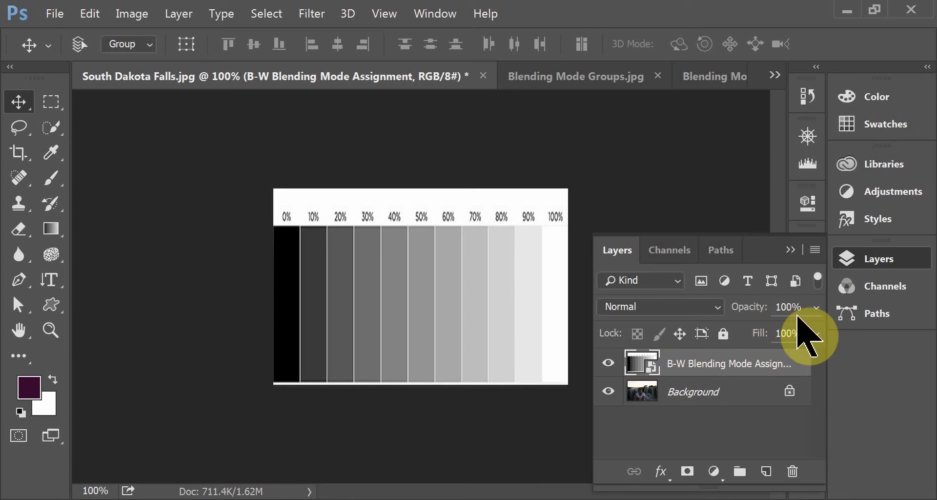
- Preview the B-W Blending Mode Assignment layer in Normal mode at 42% and 46% opacity, and return it to 100%
click(816, 308)
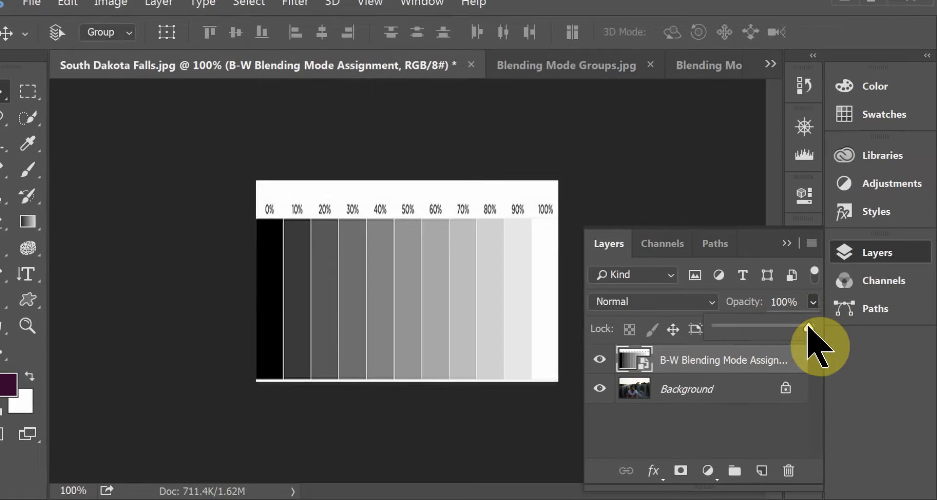
drag(813, 330, 761, 333)
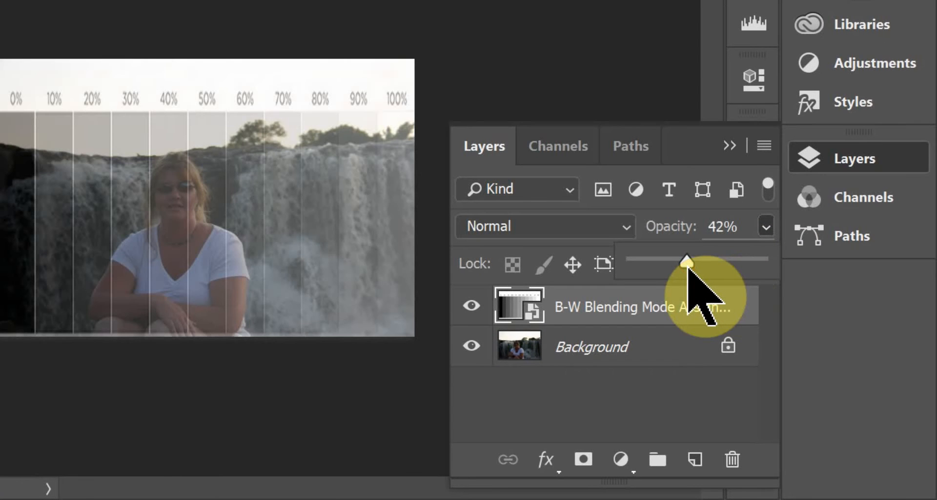
mouse_move(688, 265)
mouse_down()
mouse_move(668, 266)
mouse_move(693, 274)
mouse_up()
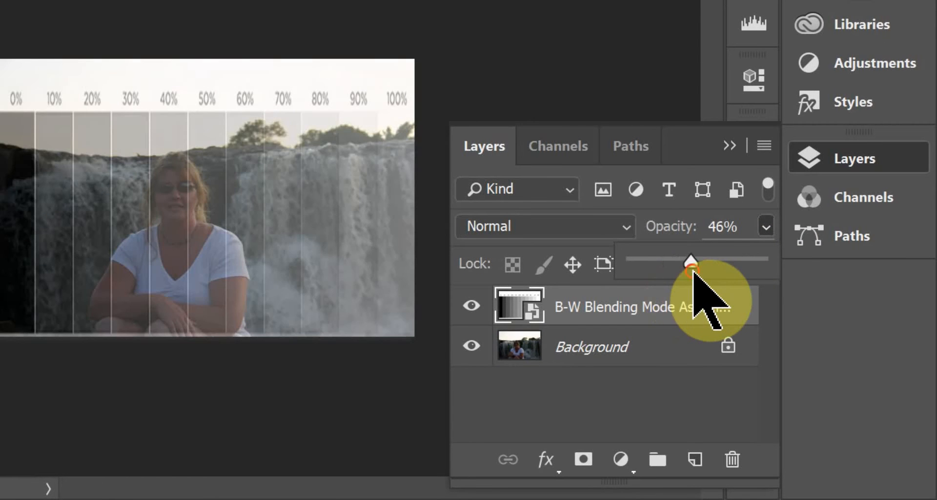
drag(689, 263, 782, 268)
- Set the B-W Blending Mode Assignment layer to Dissolve, preview it at 37% opacity, and restore the opacity to 100%
key(shift+plus)
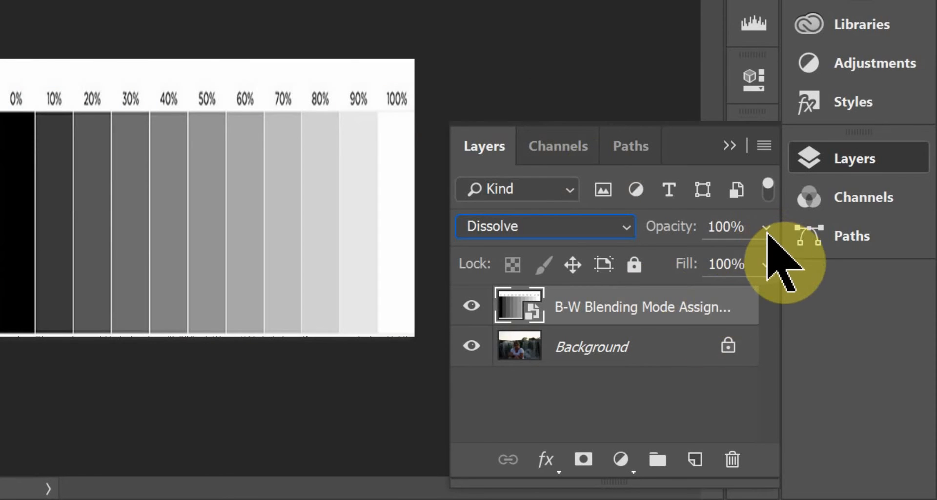
click(766, 228)
drag(760, 263, 680, 264)
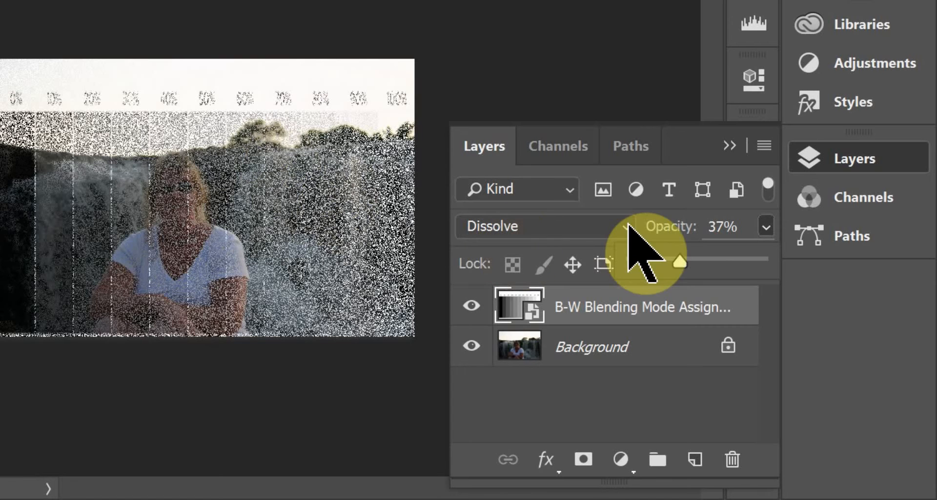
drag(680, 261, 778, 259)
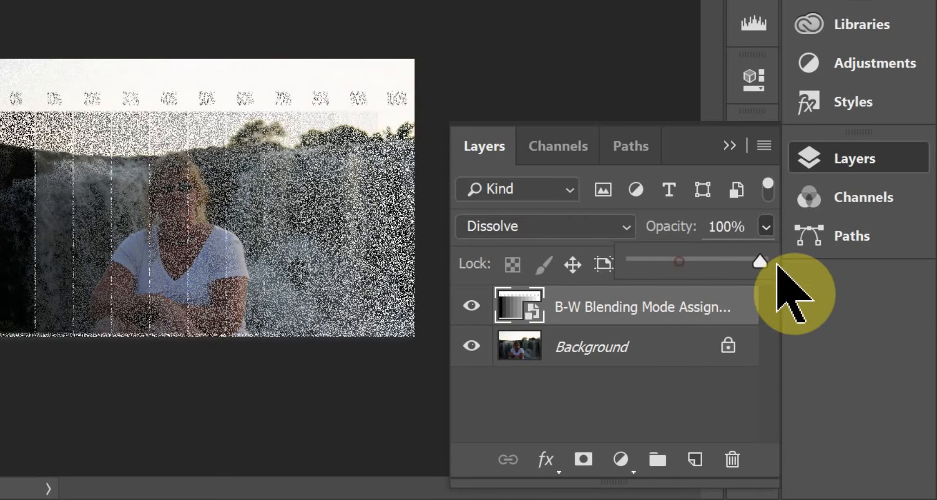
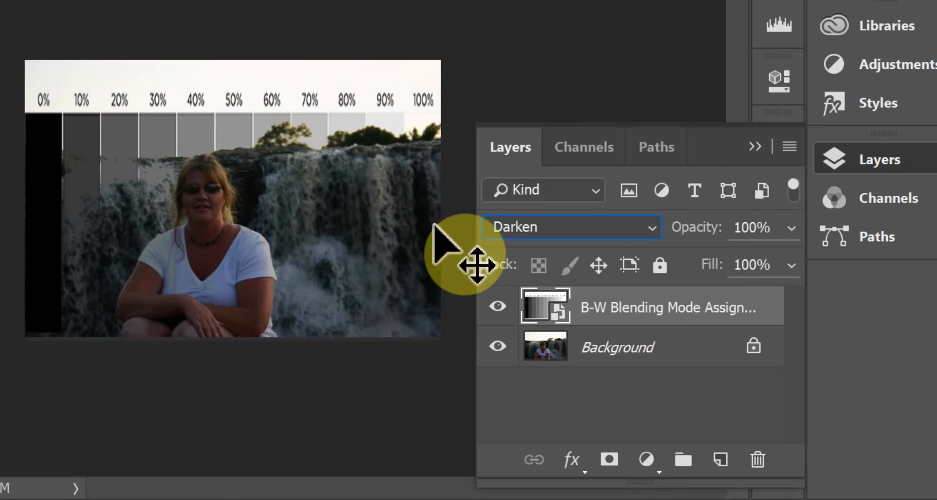
- Toggle the B-W Blending Mode Assignment layer's visibility to compare Darken with the Background photo, and look up Darken's shortcut in the shortcuts chart
click(497, 307)
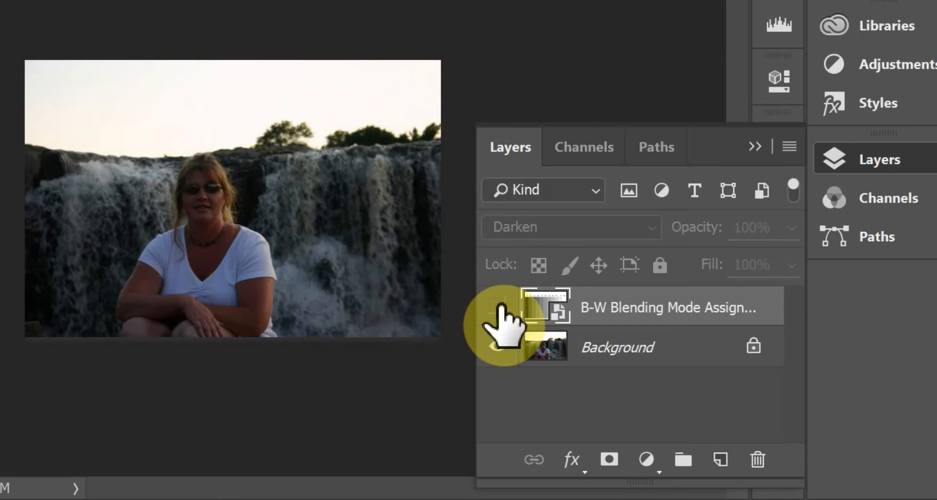
click(497, 307)
click(497, 307)
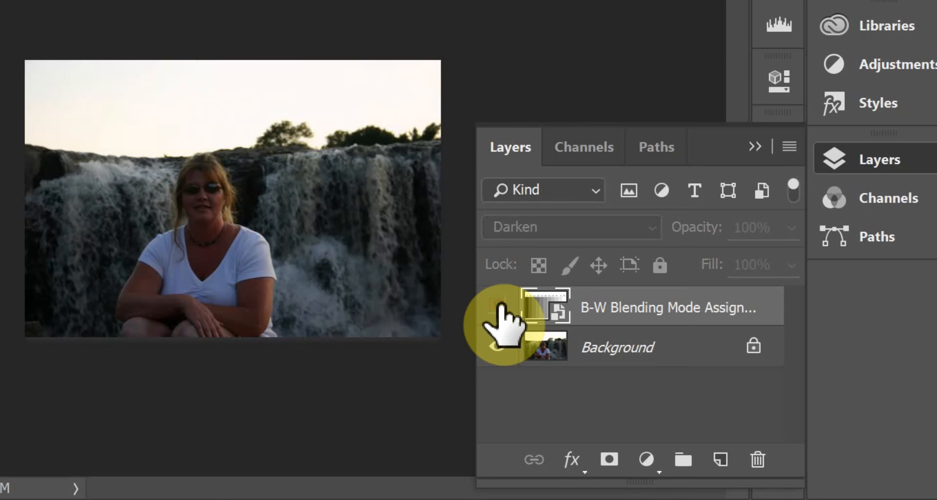
click(497, 306)
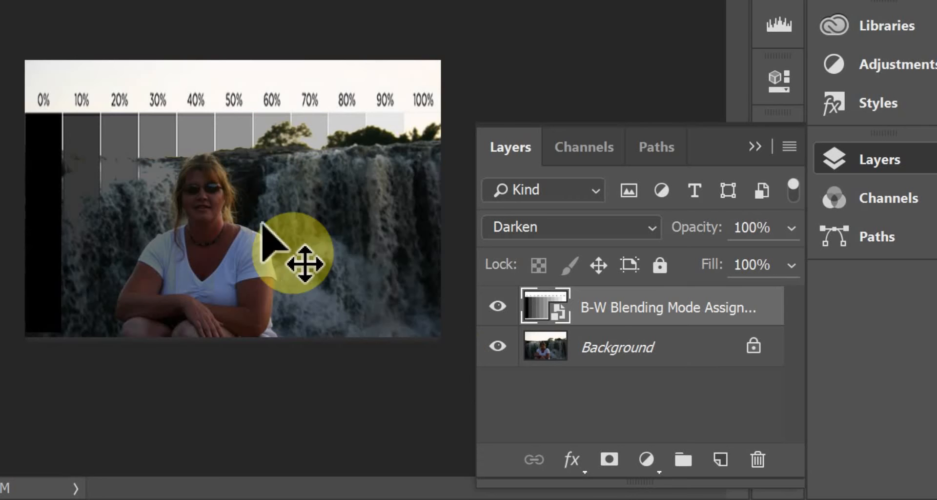
click(498, 307)
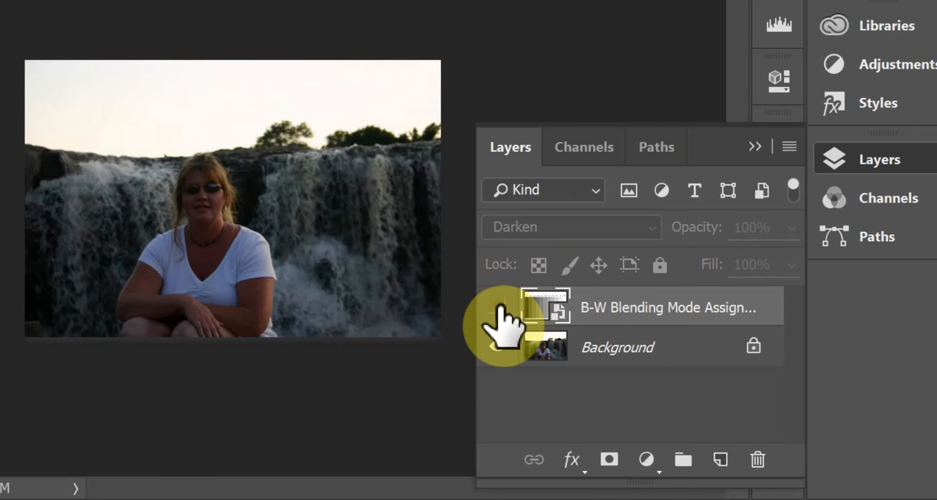
click(499, 307)
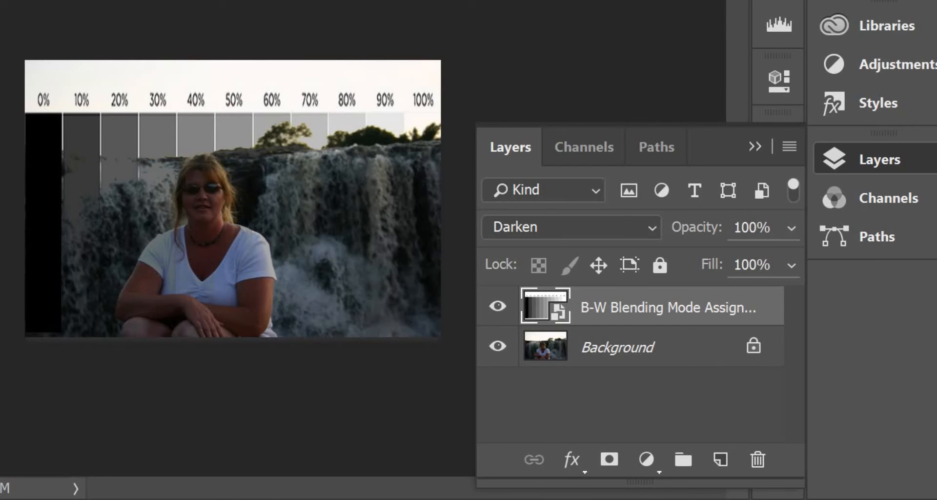
key(ctrl+Tab)
key(shift+alt+k)
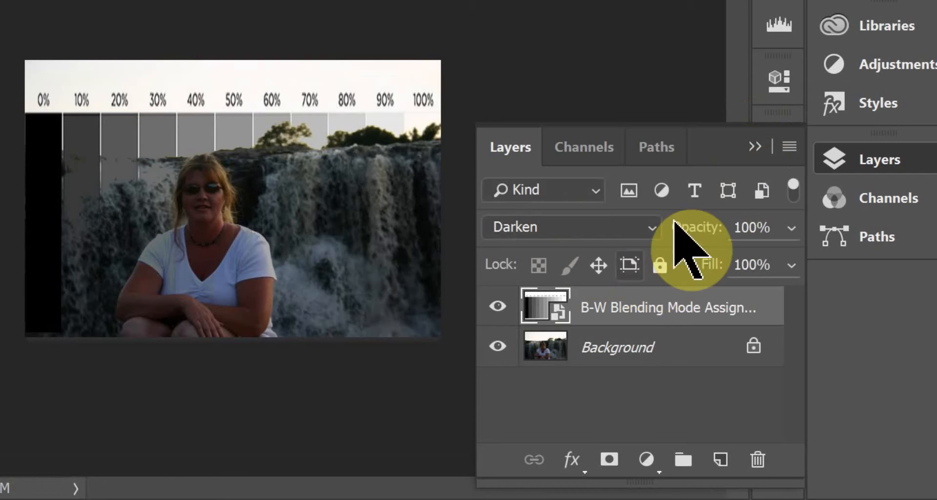
- Set the B-W Blending Mode Assignment layer to Multiply, and hide and reshow it to compare with the Background photo
click(652, 228)
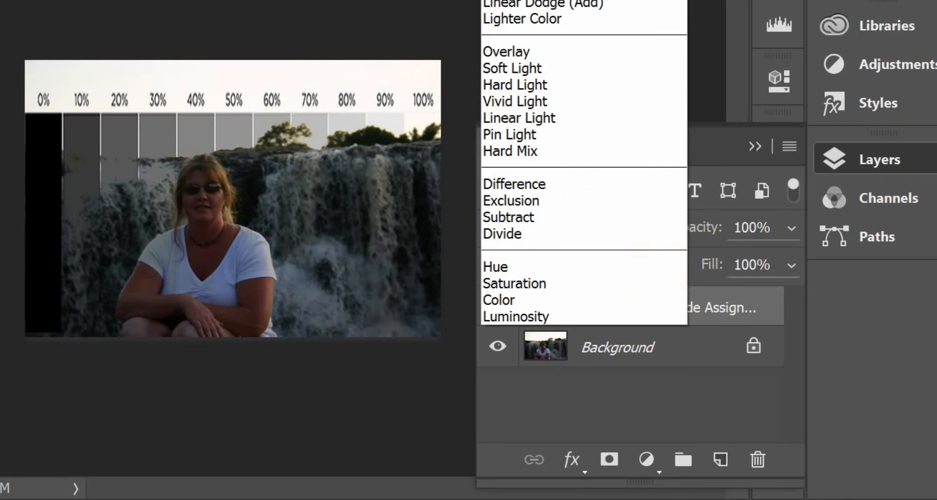
click(513, 0)
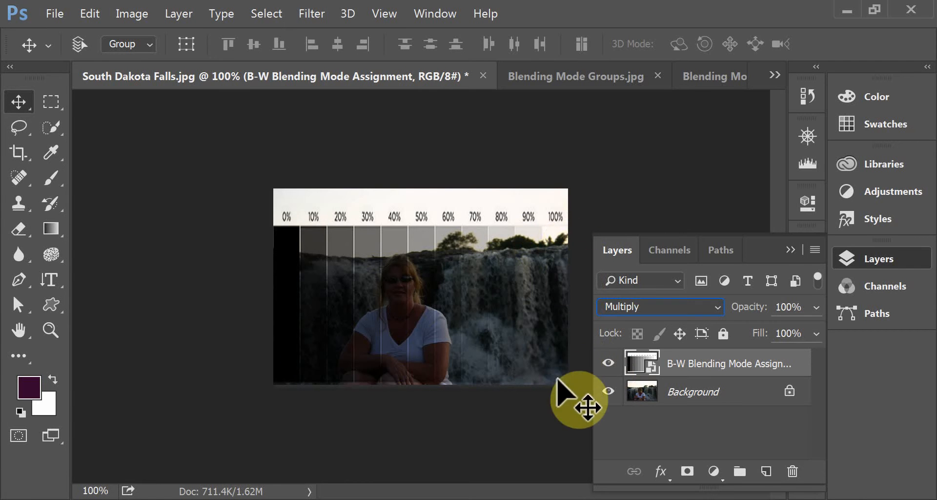
click(608, 363)
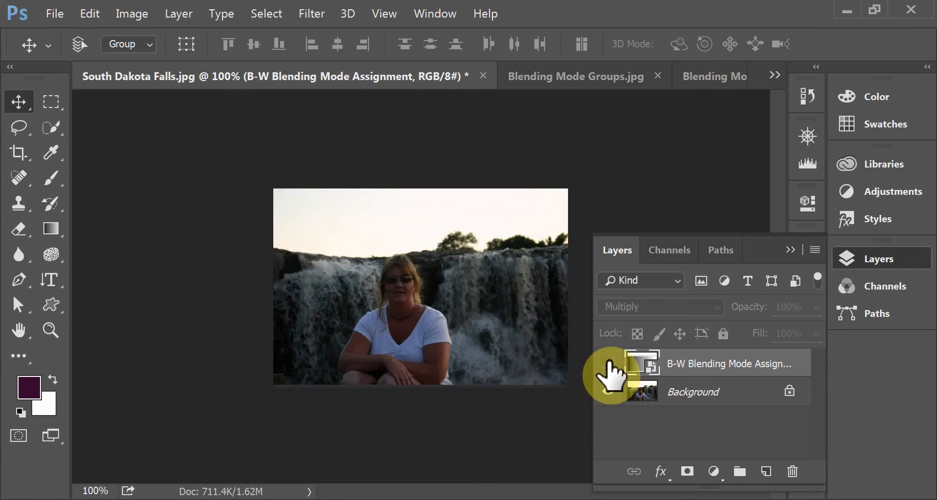
click(608, 363)
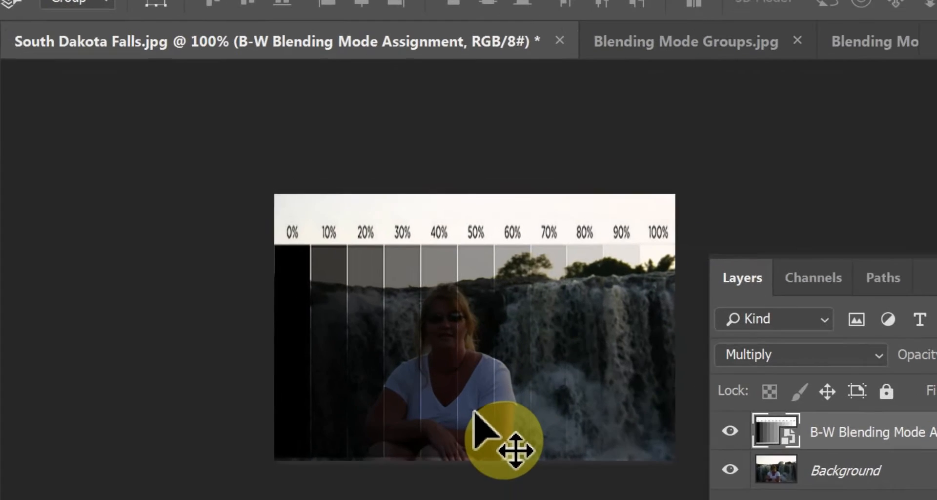
- Look up the Multiply shortcut in the keyboard shortcuts chart, and set the falls image's B-W Blending Mode Assignment layer to Color Burn
key(shift+alt+m)
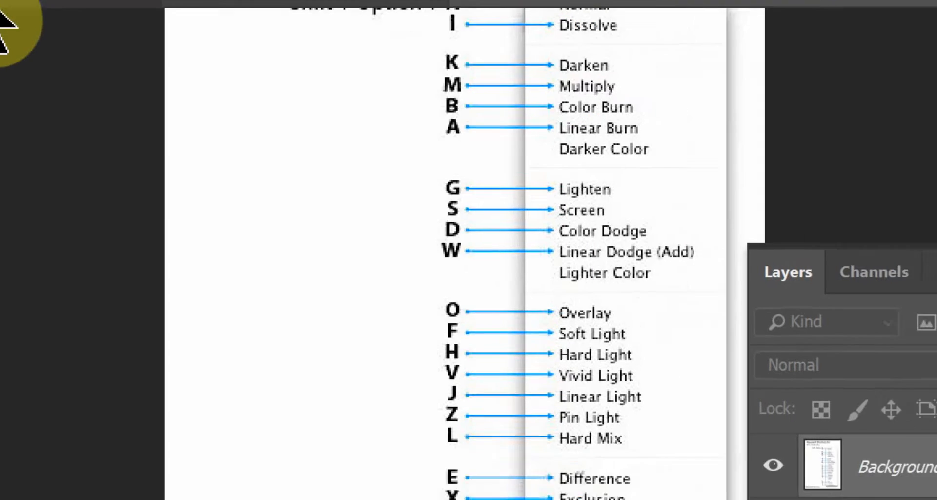
click(18, 6)
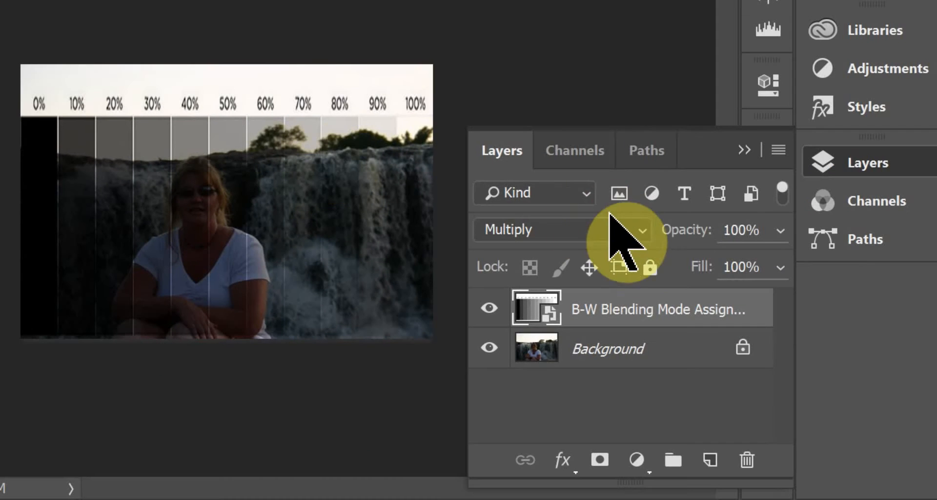
click(613, 227)
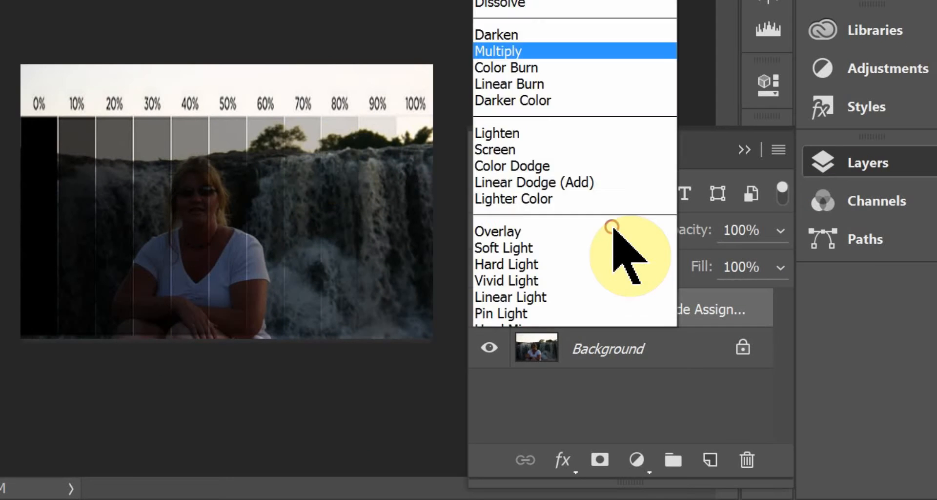
scroll(628, 251, down, 3)
click(503, 0)
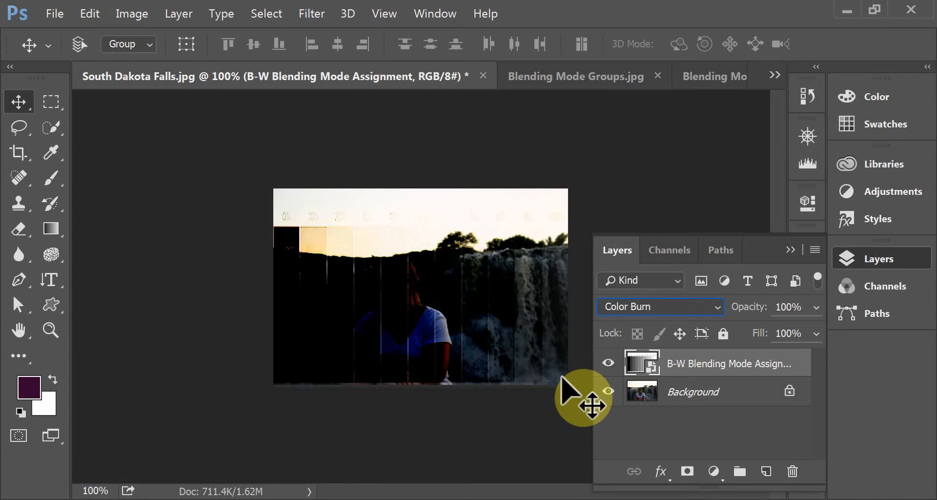
- Check the Color Burn shortcut in Blending Modes Keyboard Shortcuts.jpg, and set the chart layer in South Dakota Falls.jpg to Linear Burn
click(715, 76)
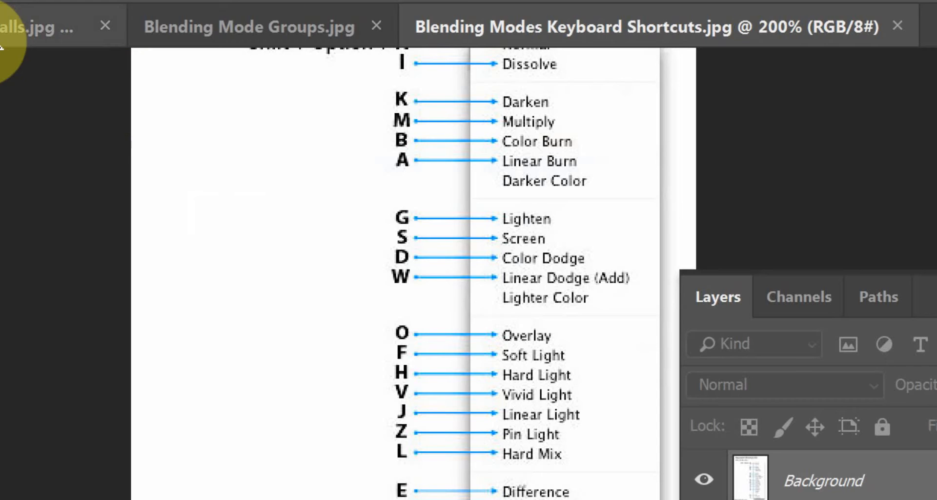
click(6, 28)
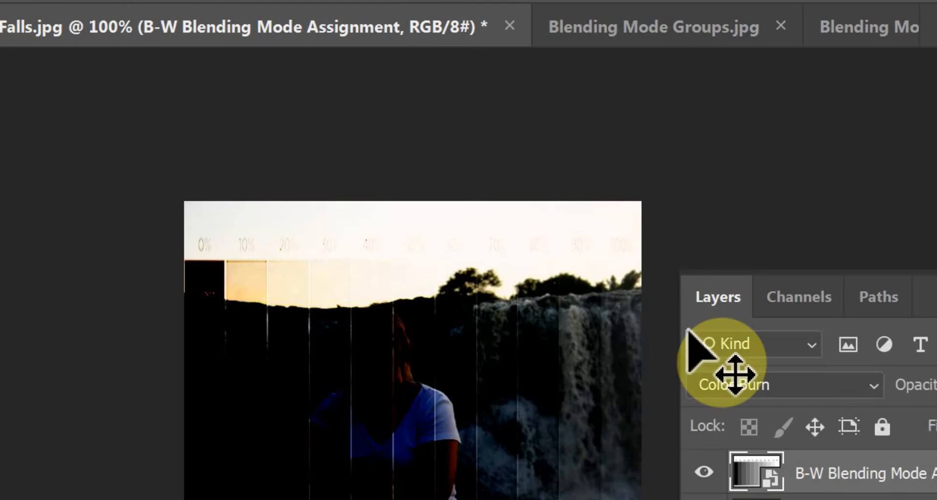
click(873, 385)
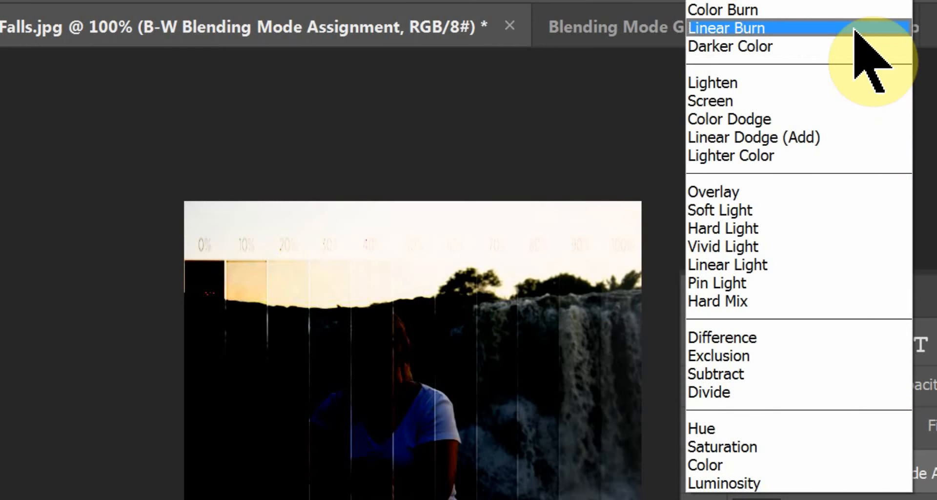
click(857, 28)
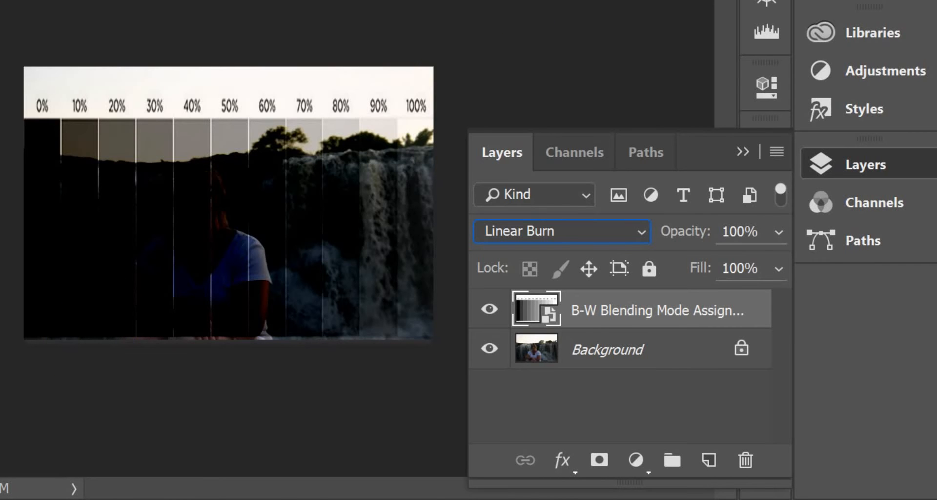
- View the Linear Burn shortcut in the shortcuts chart, and change the B-W Blending Mode Assignment layer's mode to Darker Color
key(ctrl+Tab)
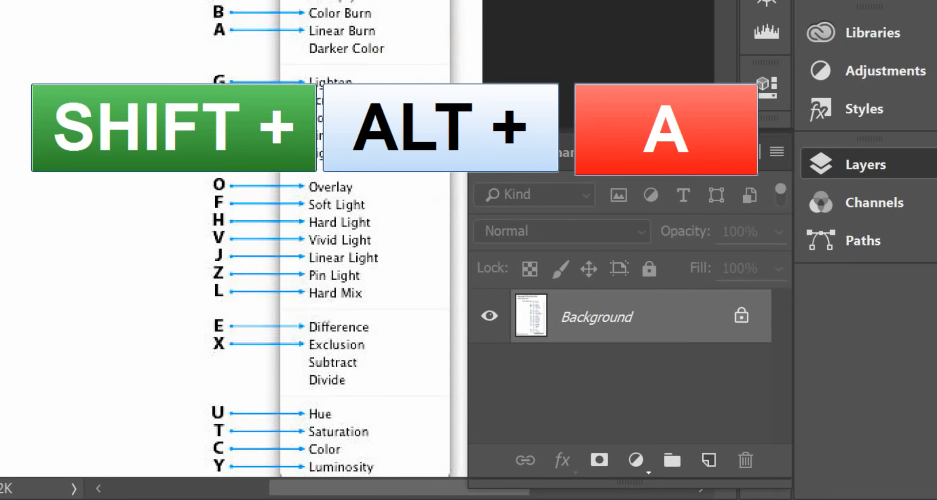
key(ctrl+Tab)
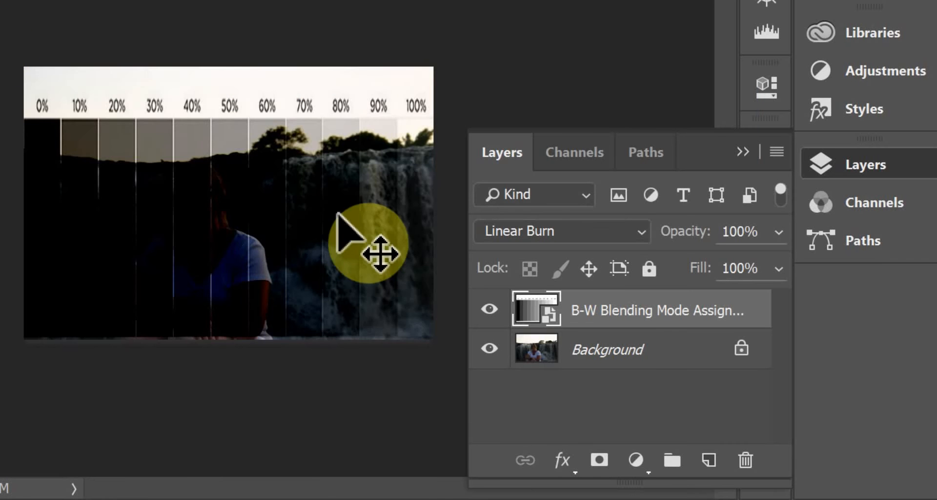
click(590, 234)
scroll(590, 234, down, 4)
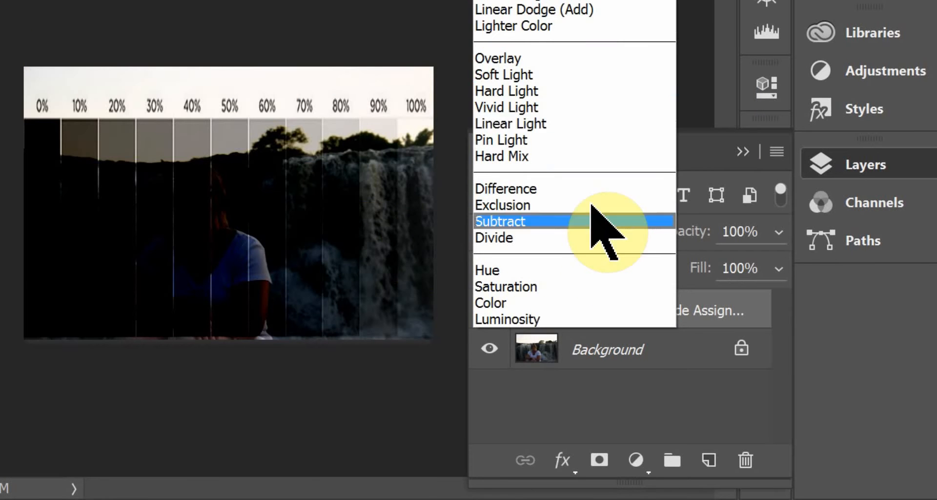
click(512, 0)
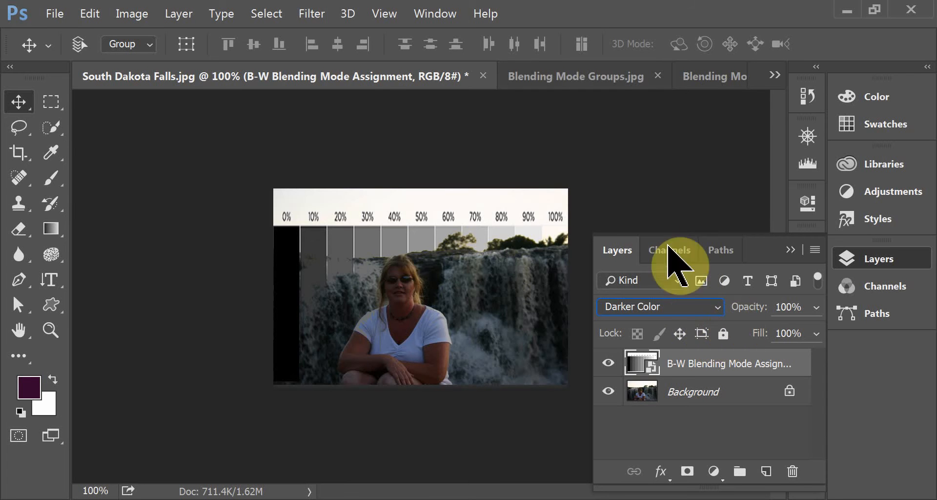
- Review the mode groups in Blending Mode Groups.jpg, and set the chart layer in South Dakota Falls.jpg to Lighten
click(582, 78)
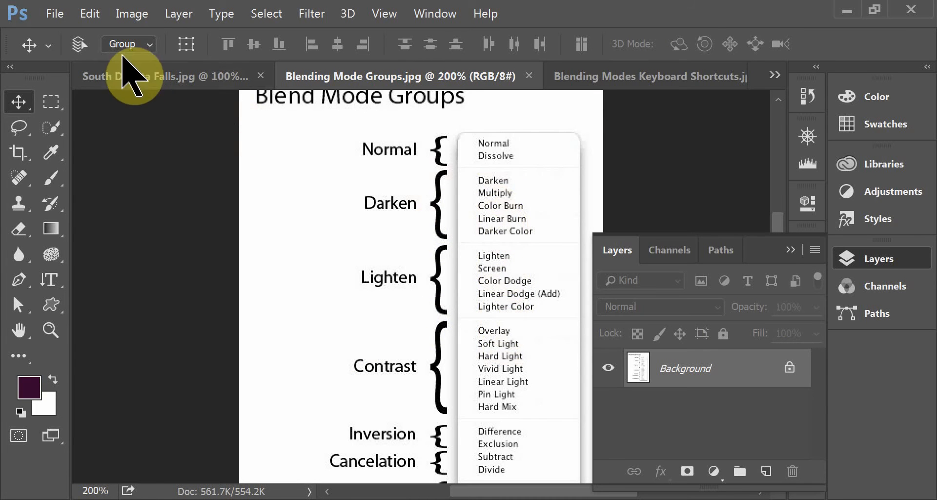
click(123, 77)
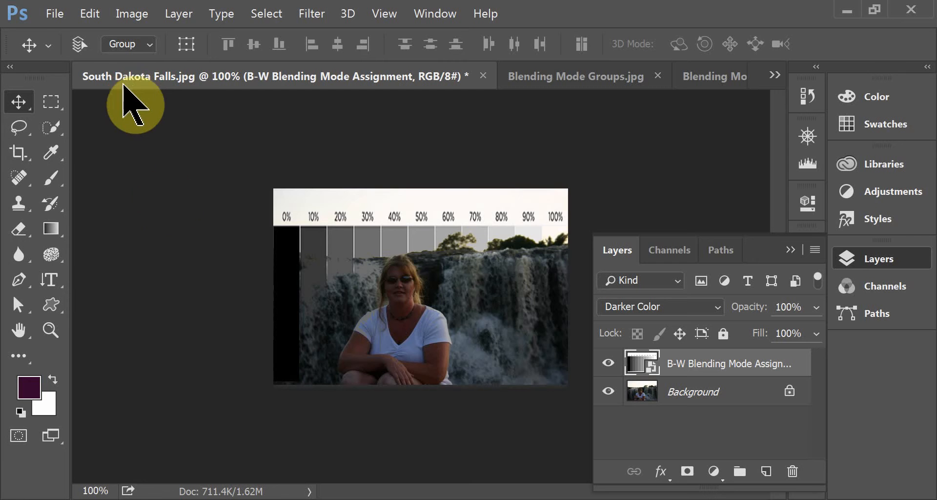
click(713, 306)
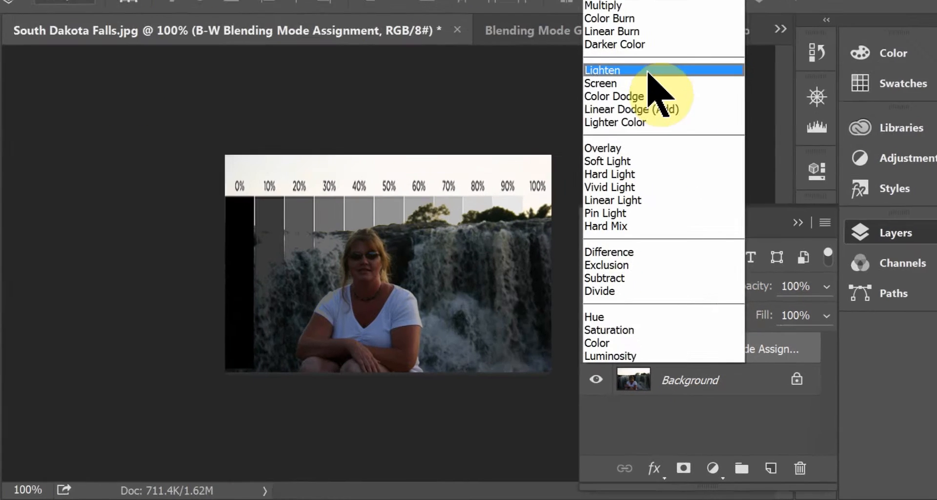
click(664, 113)
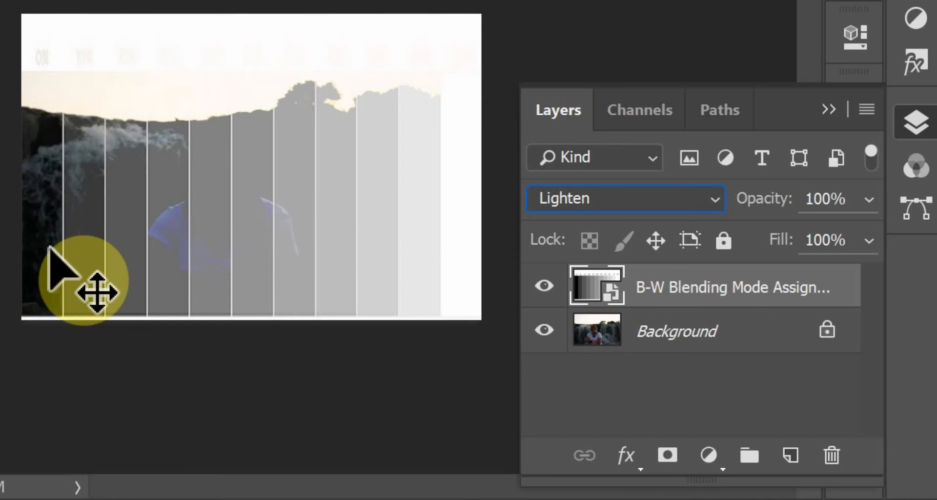
- Hide and reshow the chart layer to compare Lighten with the Background photo, and look up Lighten's shortcut in the shortcuts chart
click(544, 284)
click(544, 284)
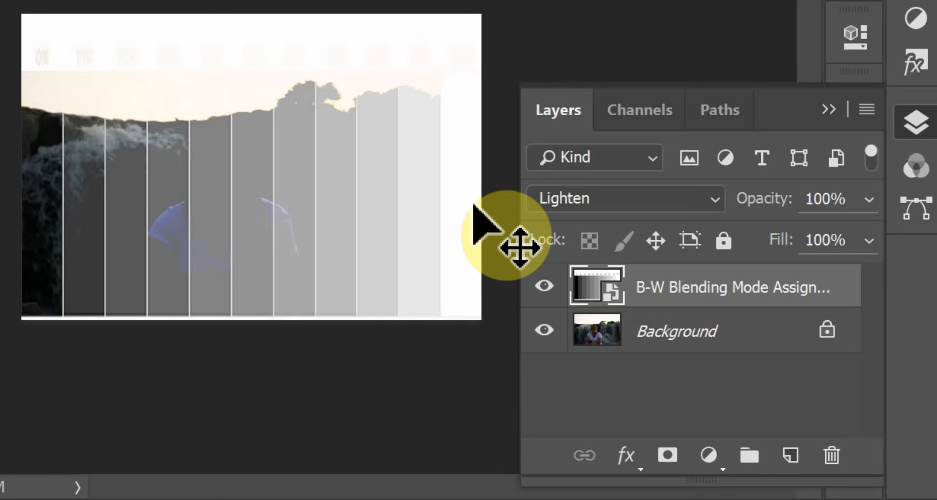
key(ctrl+Tab)
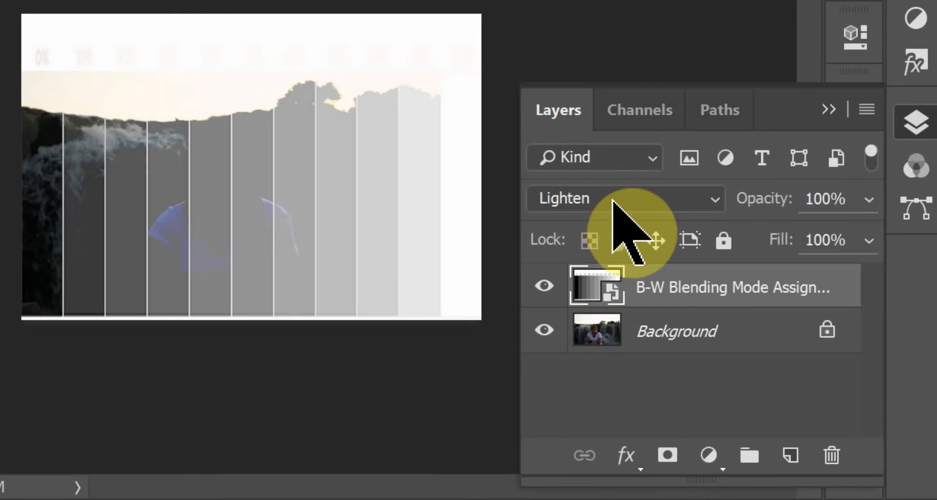
- Set the B-W Blending Mode Assignment layer to Screen, and toggle its visibility twice to compare with the Background photo
click(614, 199)
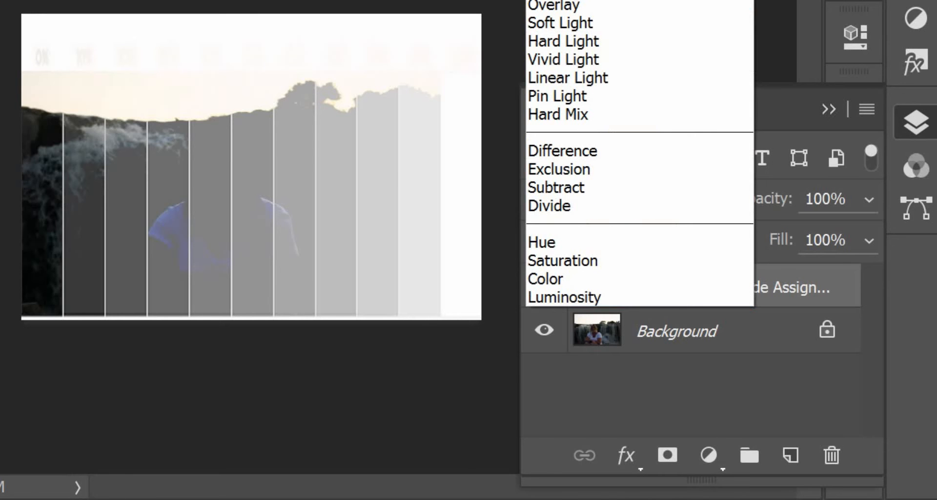
click(550, 0)
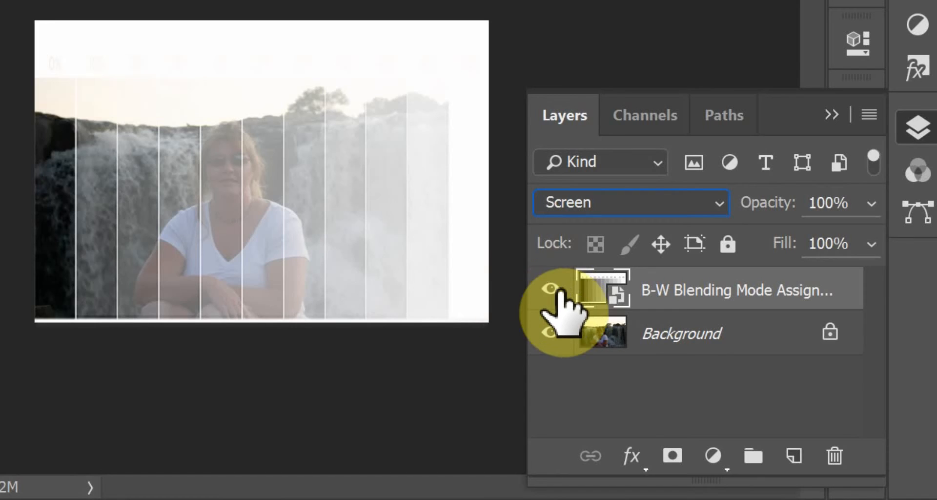
click(550, 289)
click(550, 289)
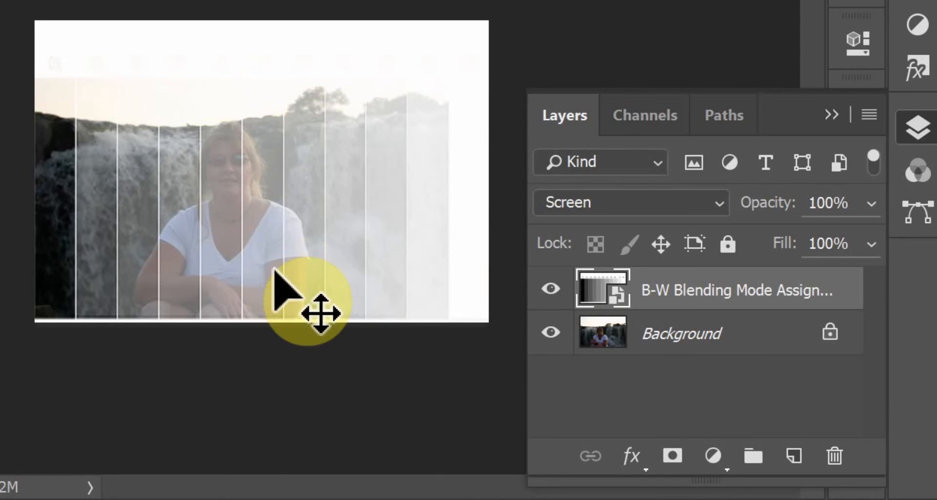
click(551, 289)
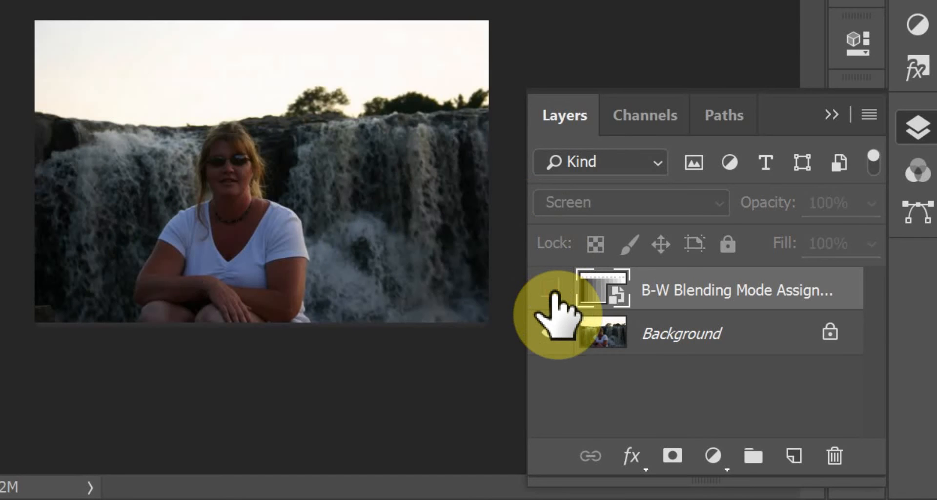
click(552, 289)
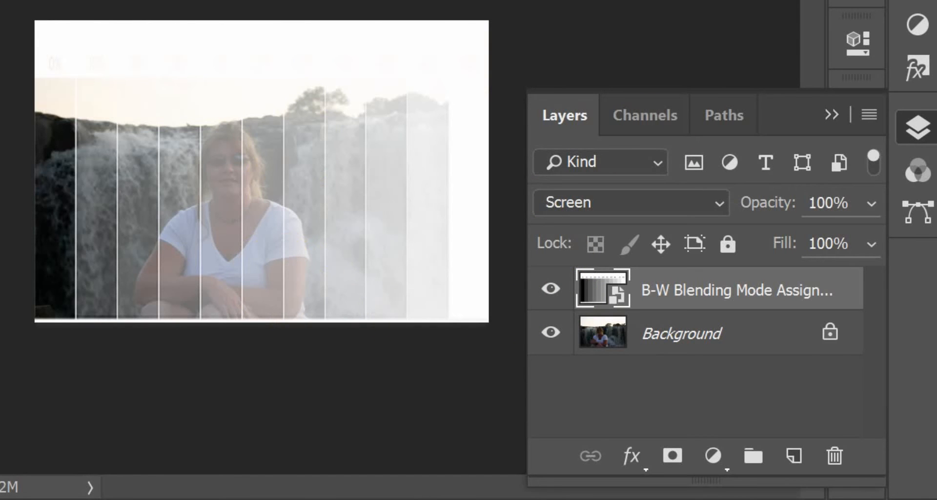
- Look up the Screen shortcut in the keyboard shortcuts chart, and set the B-W Blending Mode Assignment layer to Color Dodge
key(ctrl+Tab)
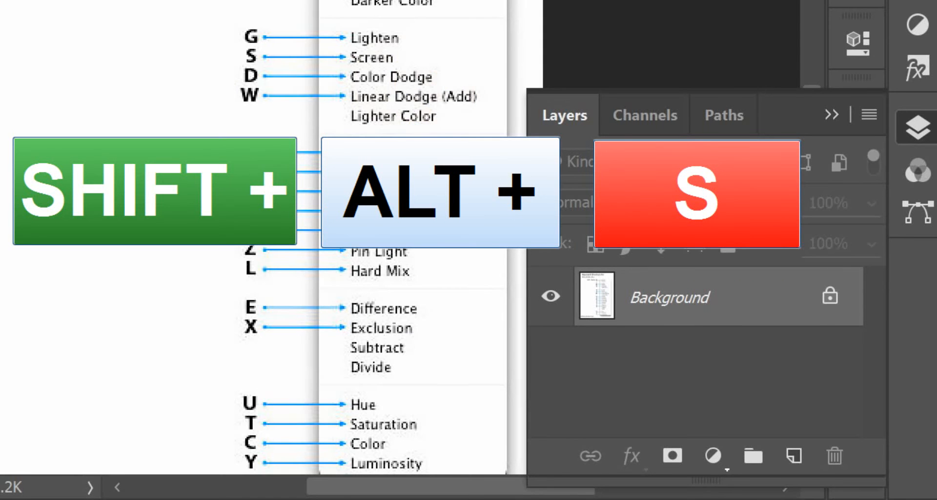
key(ctrl+Tab)
click(670, 248)
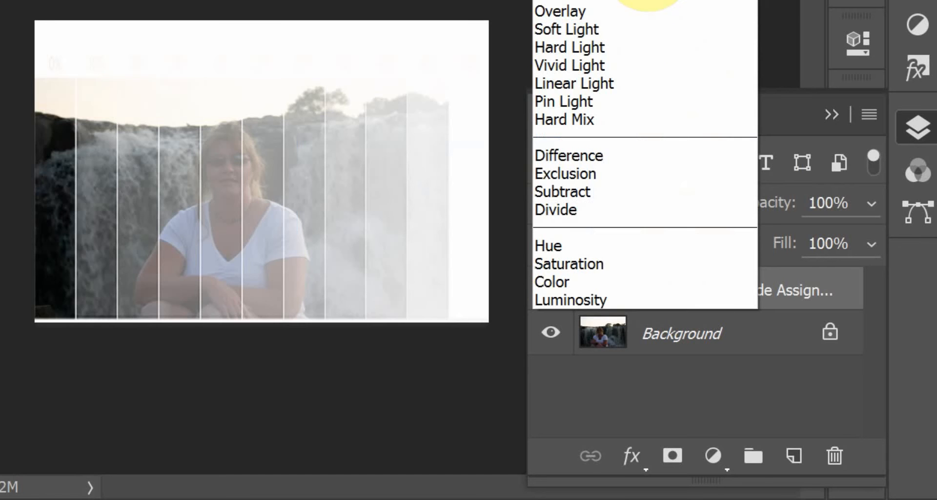
click(659, 1)
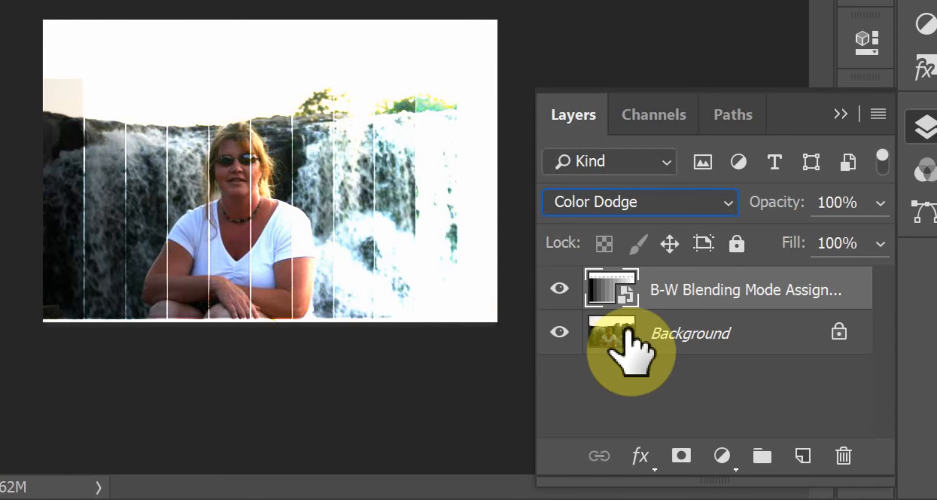
- Hide and reshow the chart layer twice to compare Color Dodge with the Background photo, and look up Color Dodge's shortcut in the shortcuts chart
click(557, 288)
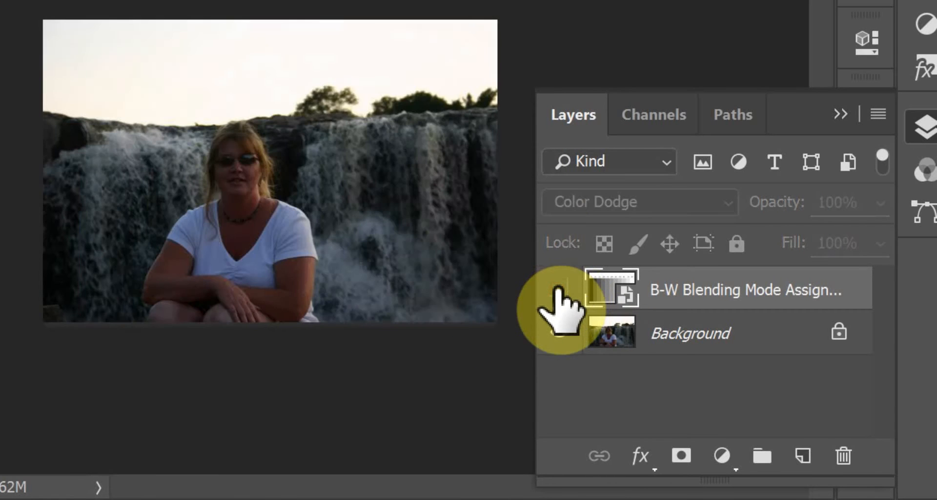
click(557, 288)
click(559, 289)
click(559, 289)
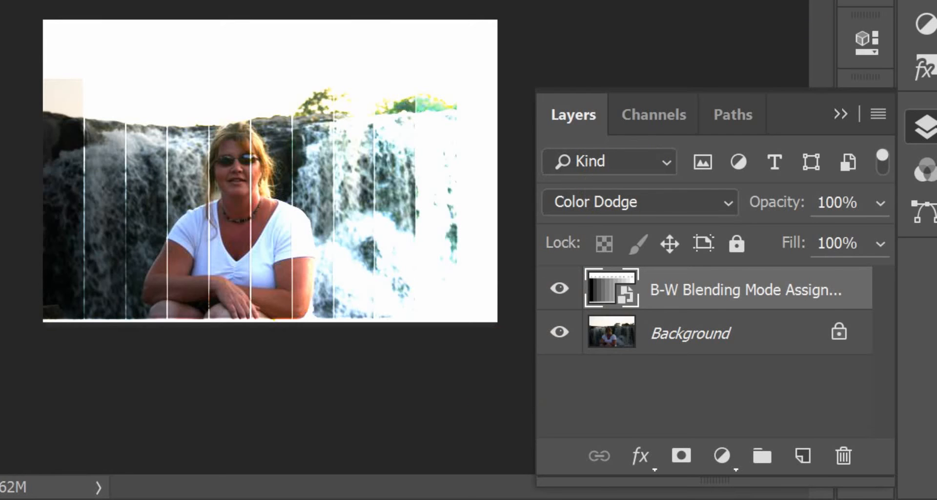
key(ctrl+Tab)
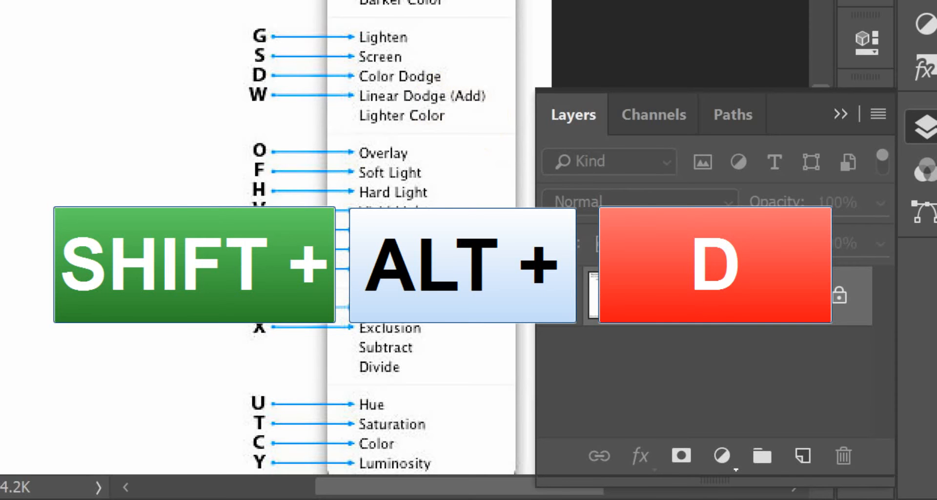
key(ctrl+Tab)
key(shift+alt+d)
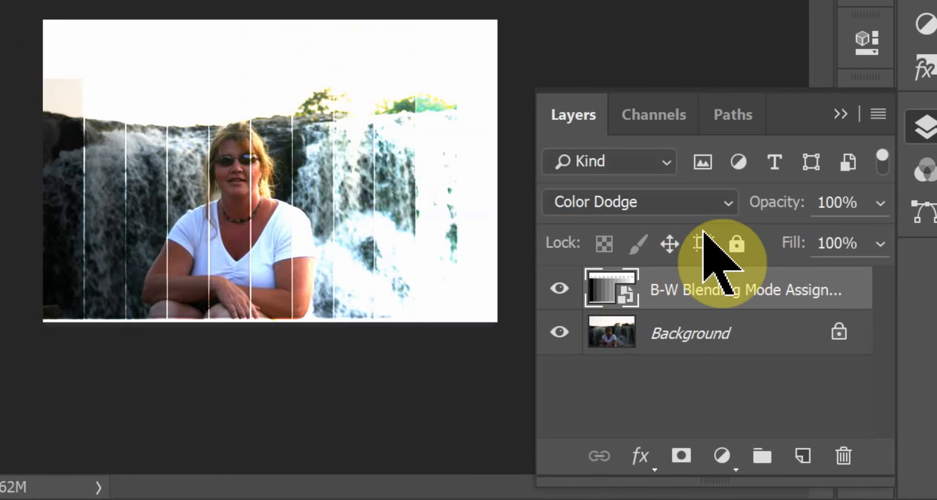
- Set the B-W Blending Mode Assignment layer to Linear Dodge (Add), and look up its shortcut in Blending Modes Keyboard Shortcuts.jpg
click(705, 203)
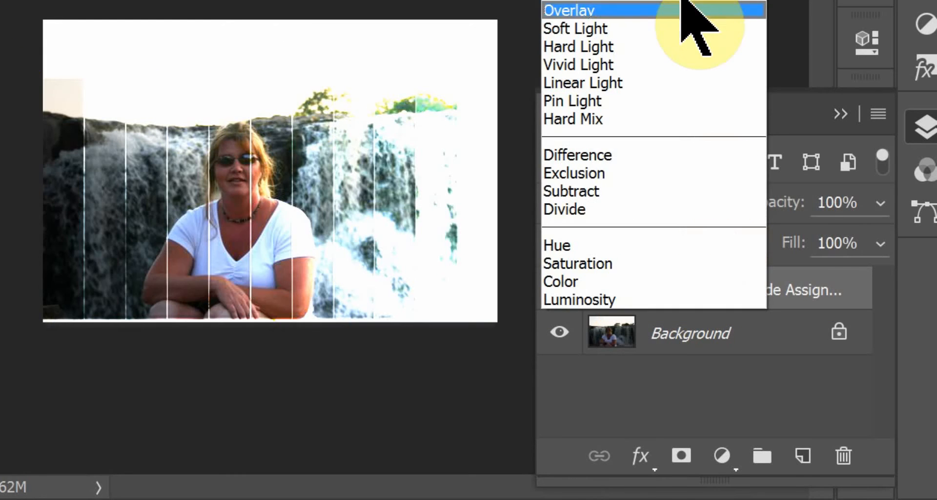
click(676, 0)
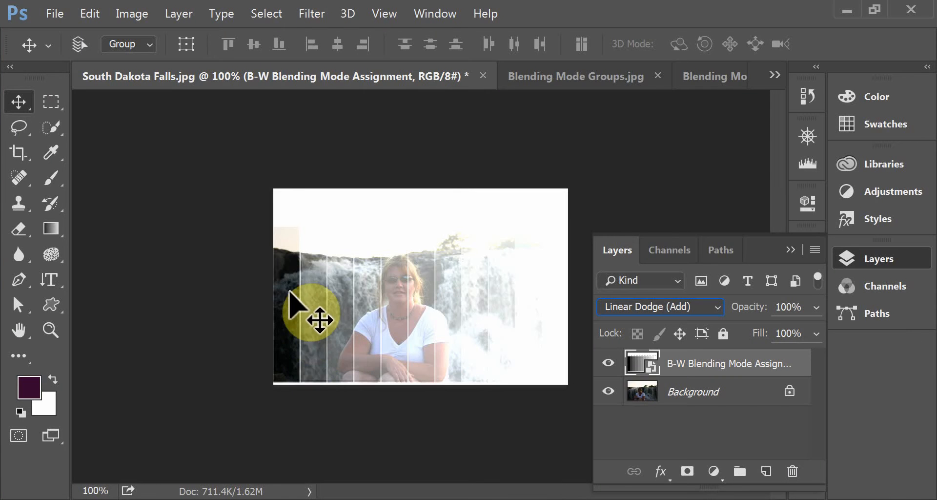
drag(293, 293, 292, 363)
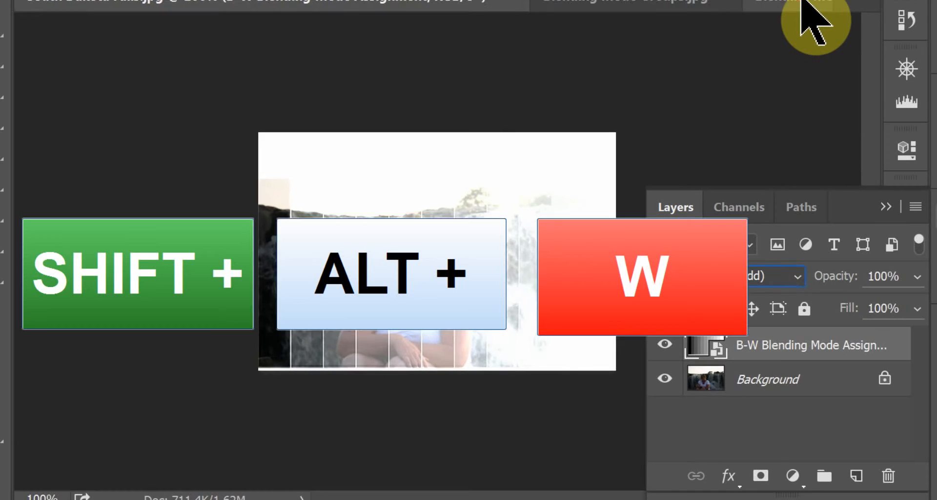
click(803, 4)
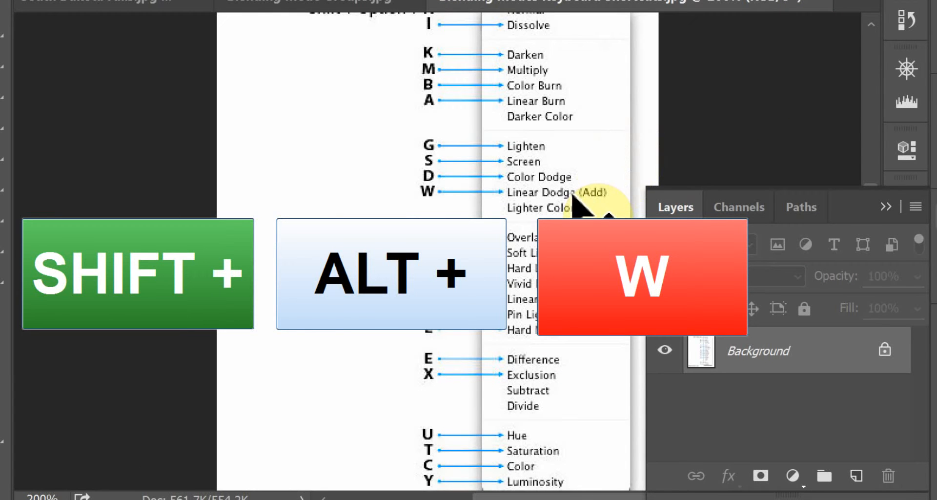
click(105, 5)
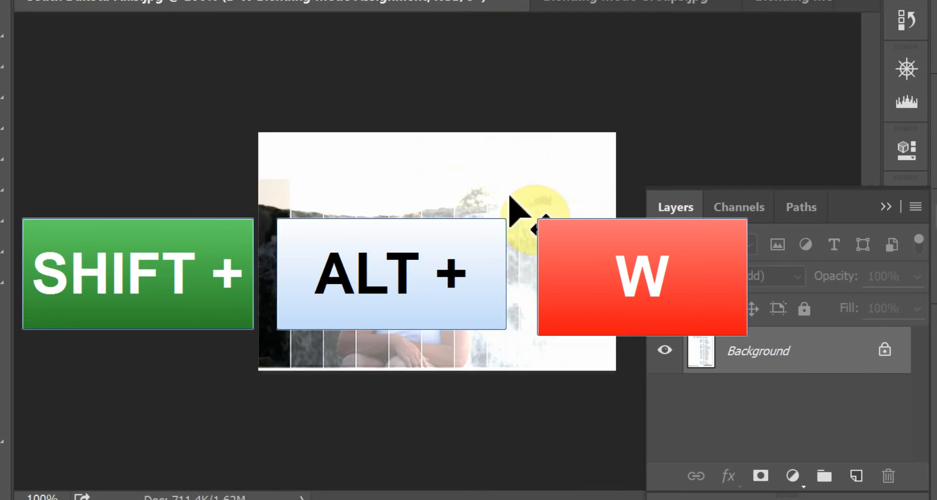
- Set the B-W Blending Mode Assignment layer to Lighter Color, and hide and reshow it to compare with the Background photo
click(801, 278)
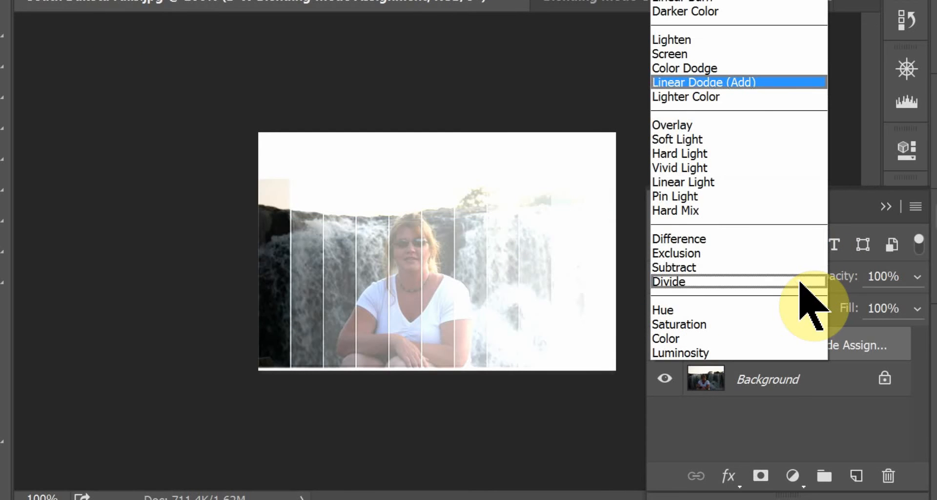
click(749, 100)
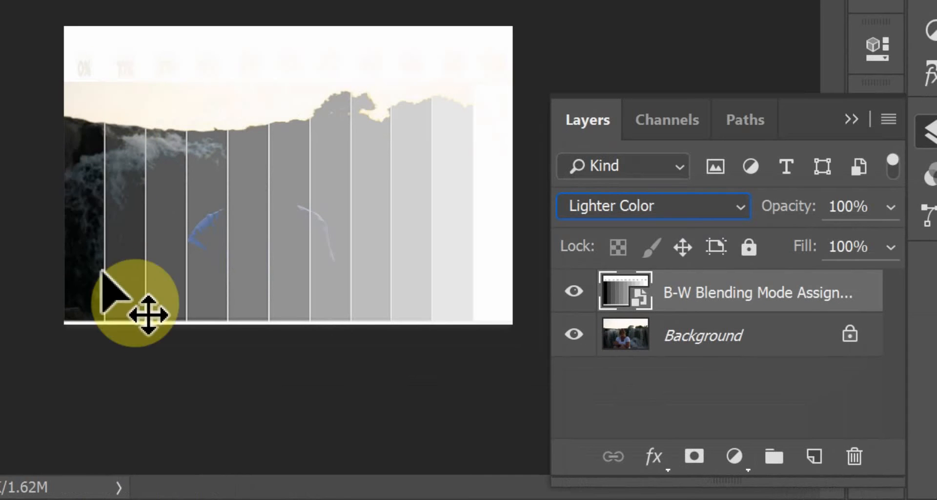
click(568, 292)
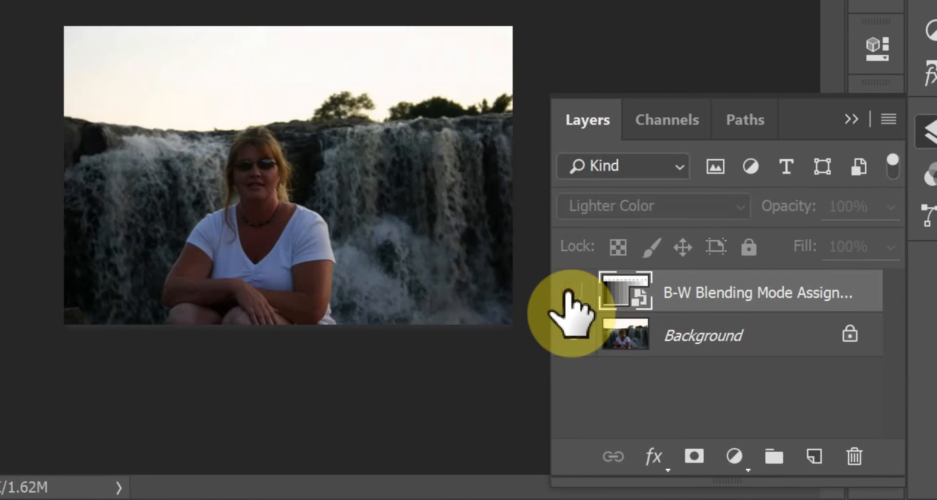
click(568, 292)
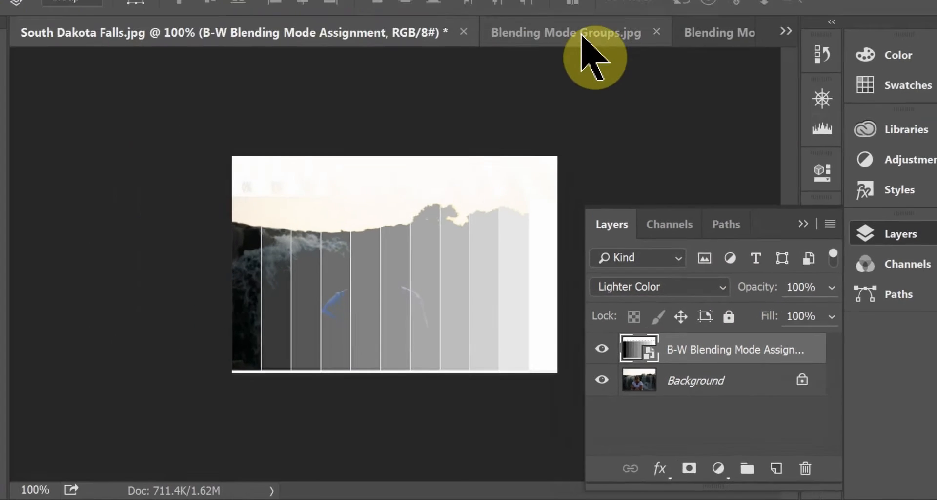
- Switch to Blending Mode Groups.jpg to review the mode group that follows Lighten
click(584, 34)
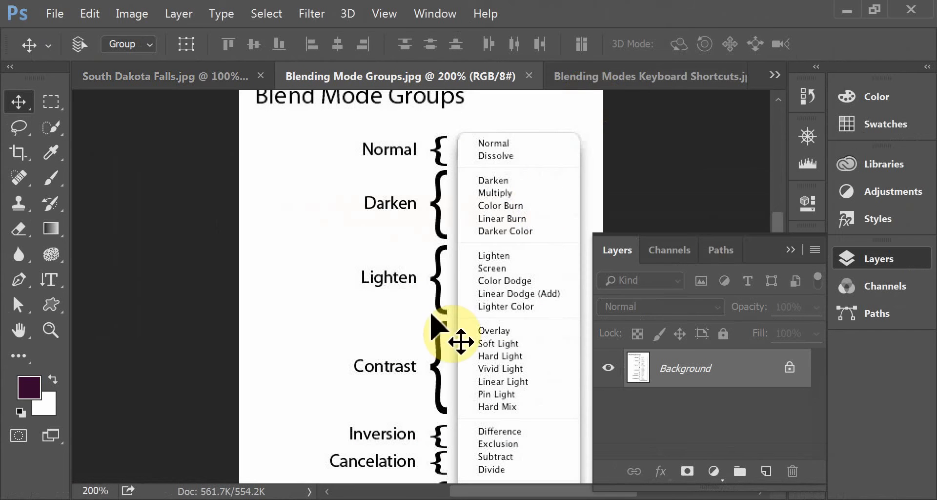
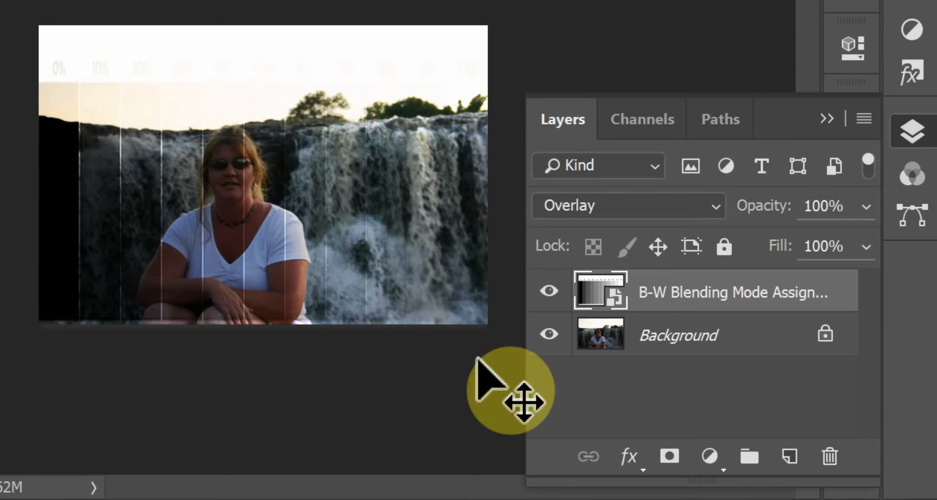
- Hide and reshow the B-W Blending Mode Assignment layer repeatedly to compare Overlay with the Background photo, and look up Overlay's shortcut in the chart
click(550, 292)
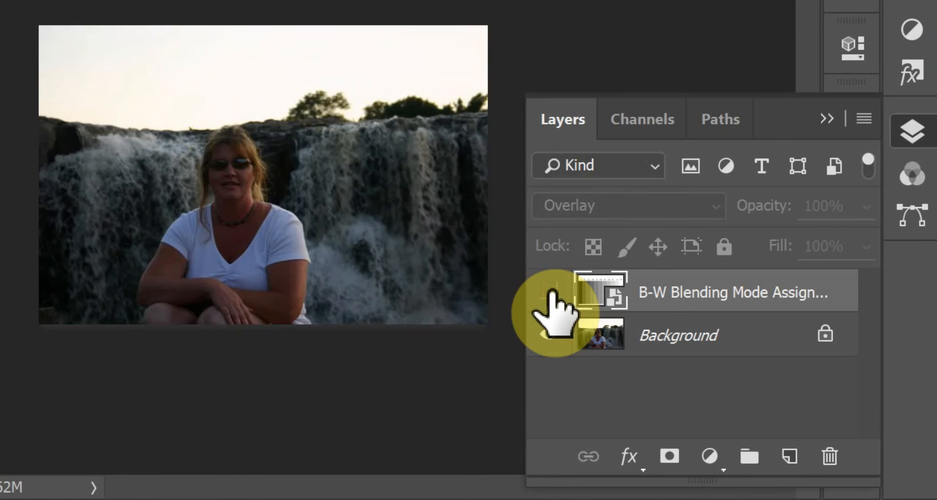
click(550, 292)
click(550, 292)
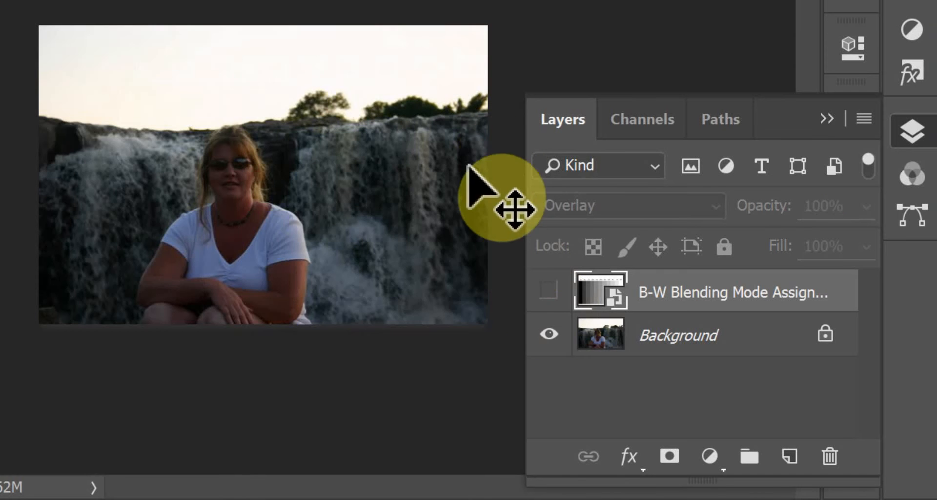
click(551, 291)
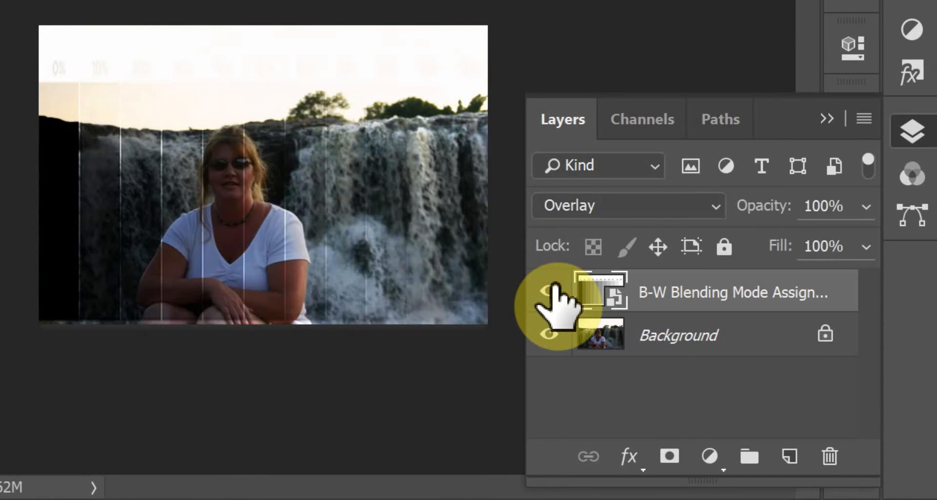
click(551, 291)
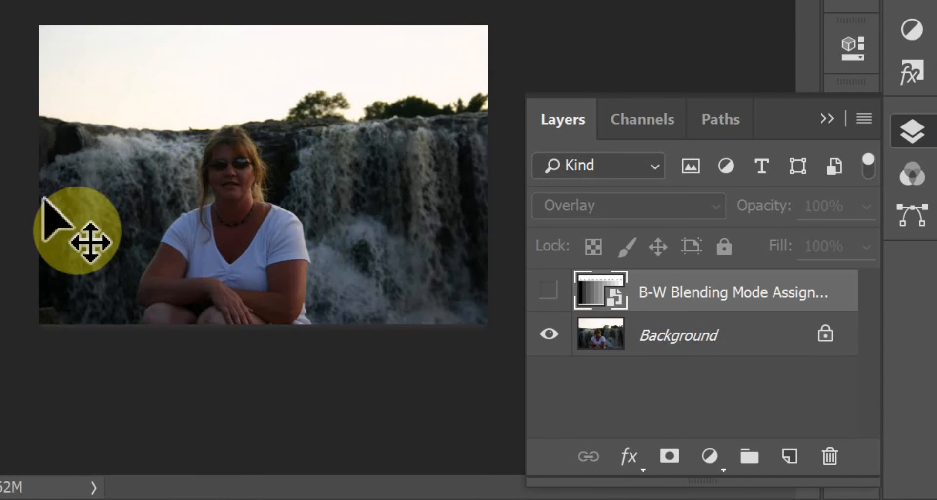
click(549, 292)
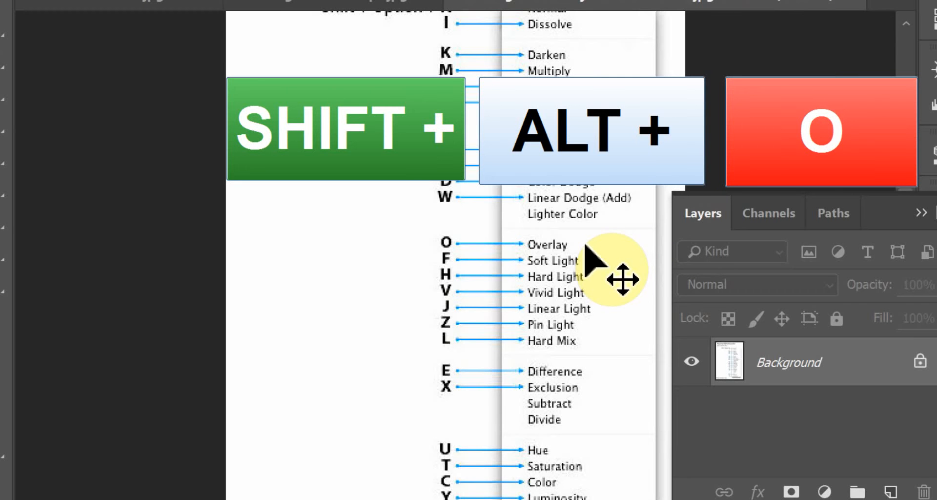
click(118, 4)
- Set the B-W Blending Mode Assignment layer to Soft Light, and look up its shortcut in Blending Modes Keyboard Shortcuts.jpg
click(782, 285)
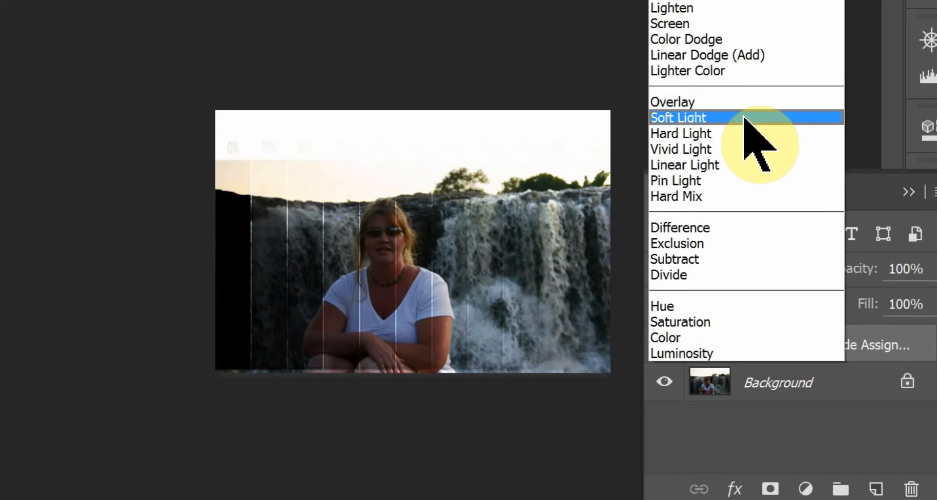
click(770, 142)
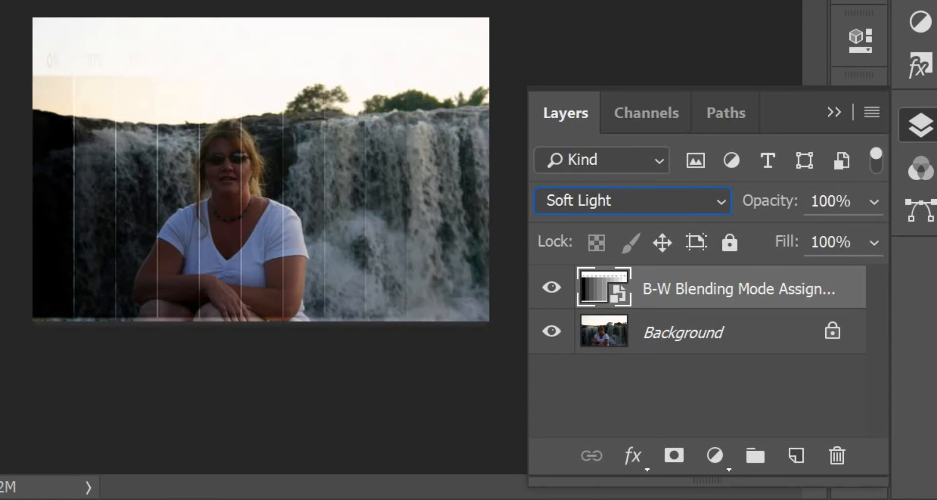
key(ctrl+Tab)
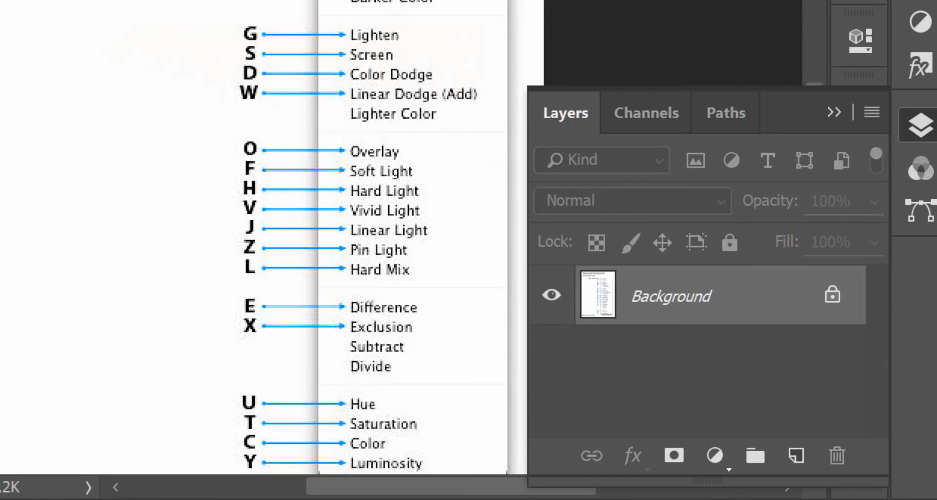
key(shift+alt+f)
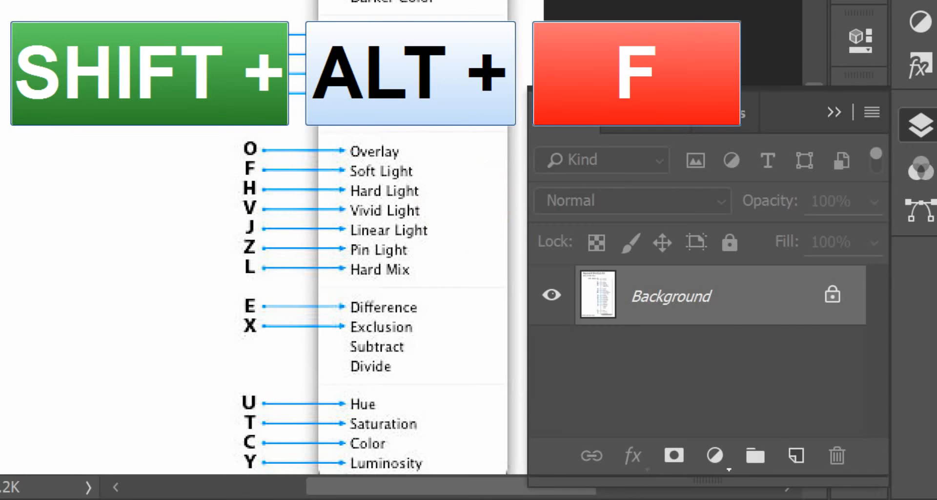
key(ctrl+Tab)
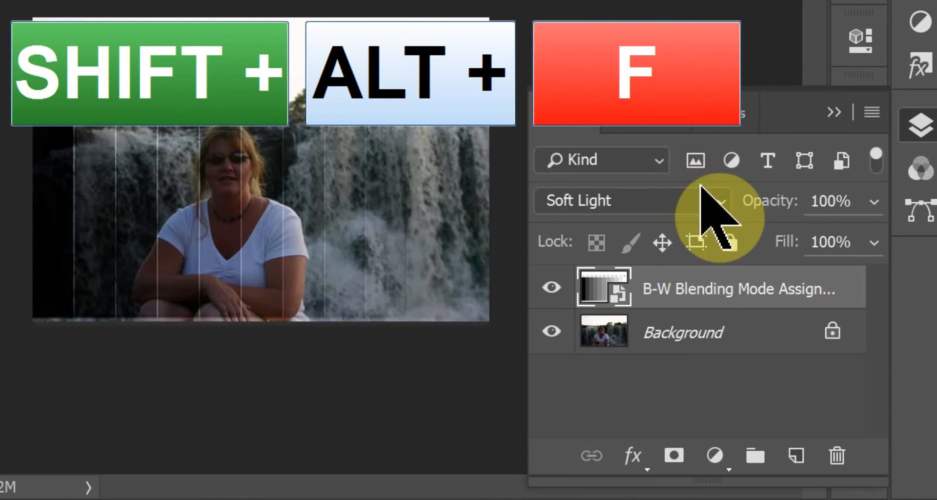
- Set the B-W Blending Mode Assignment layer to Hard Light, and look up its shortcut in Blending Modes Keyboard Shortcuts.jpg
click(715, 200)
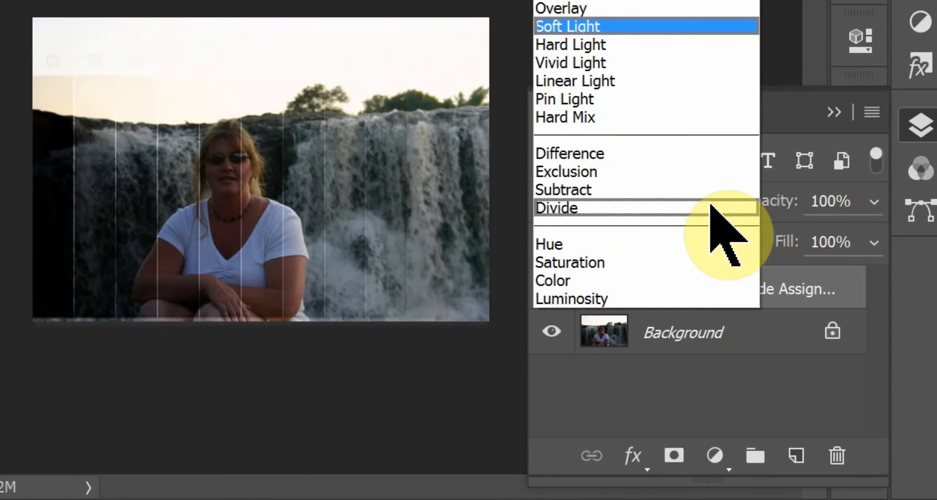
click(674, 45)
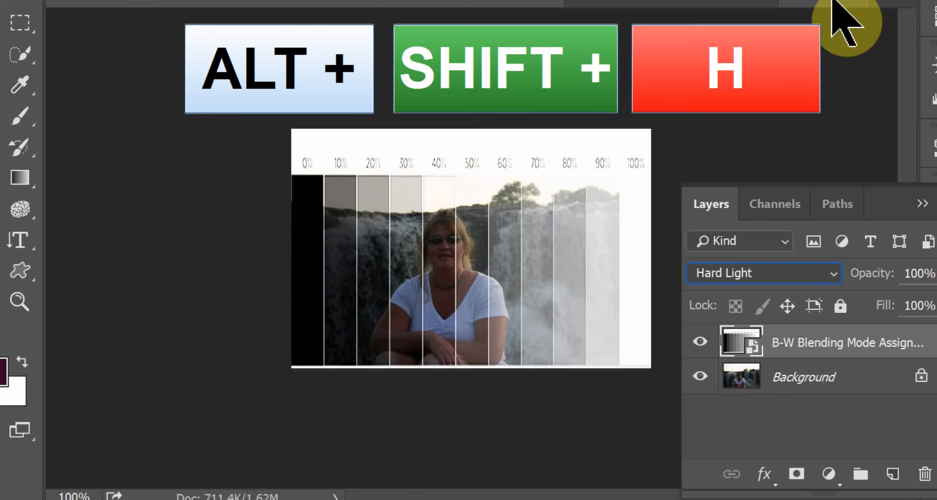
click(833, 1)
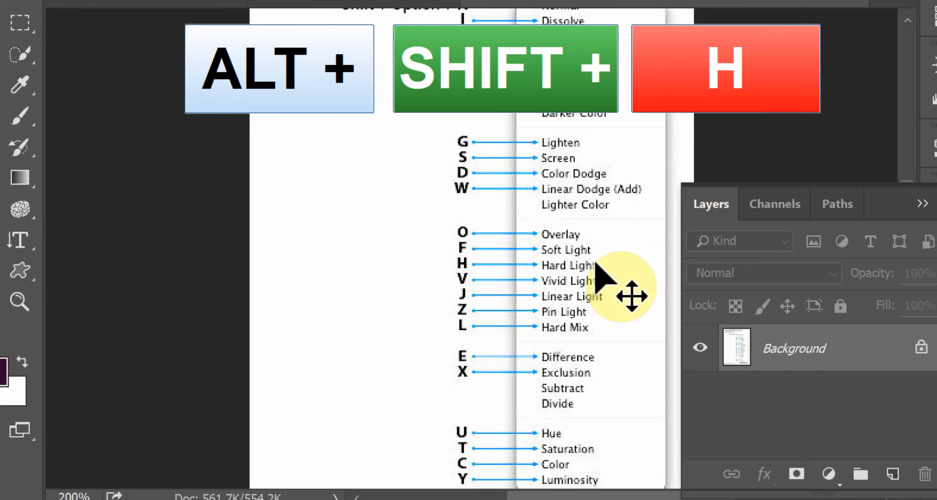
click(98, 2)
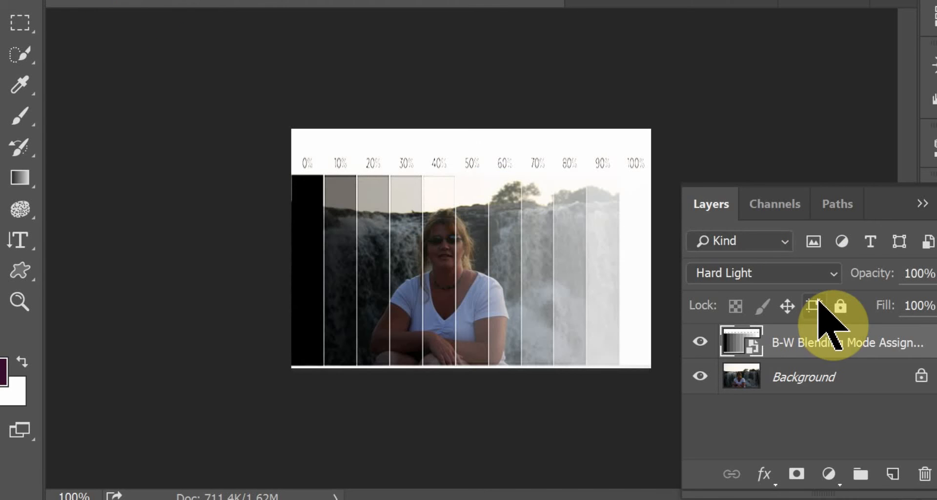
- Set the B-W Blending Mode Assignment layer to Vivid Light, and look up its shortcut in Blending Modes Keyboard Shortcuts.jpg
click(829, 272)
click(815, 164)
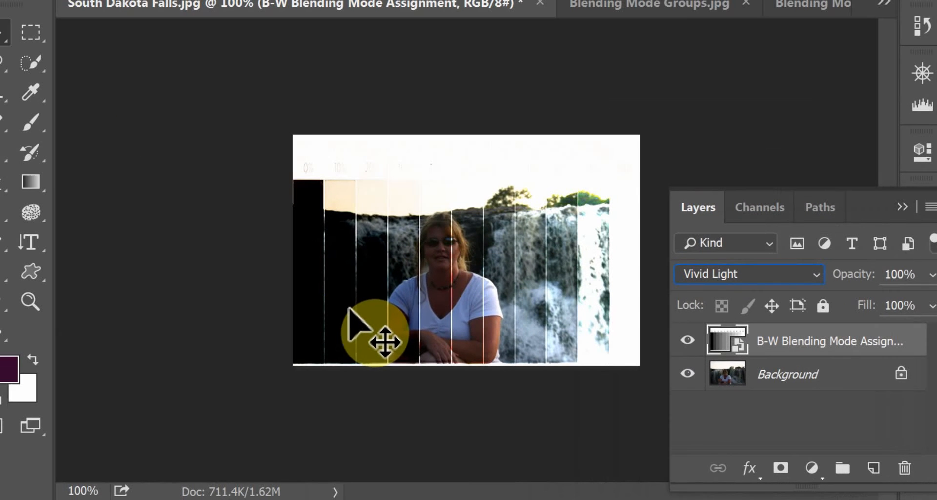
click(815, 4)
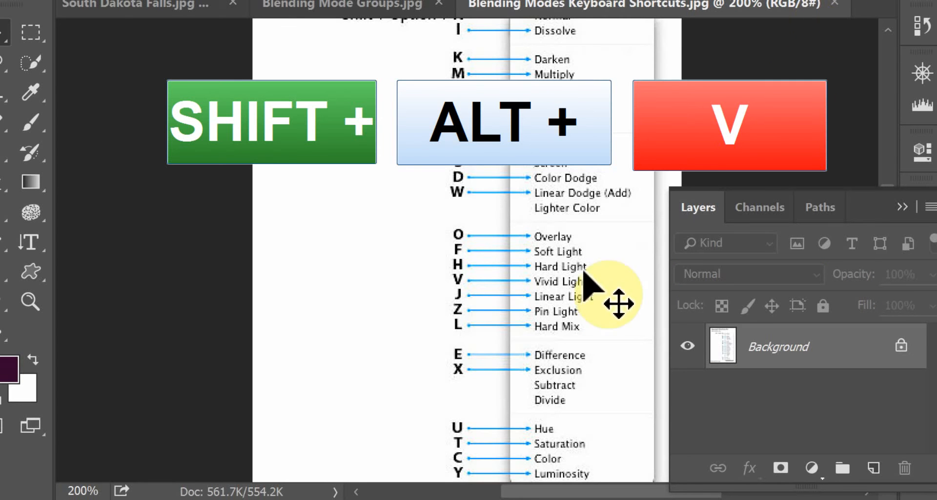
click(120, 7)
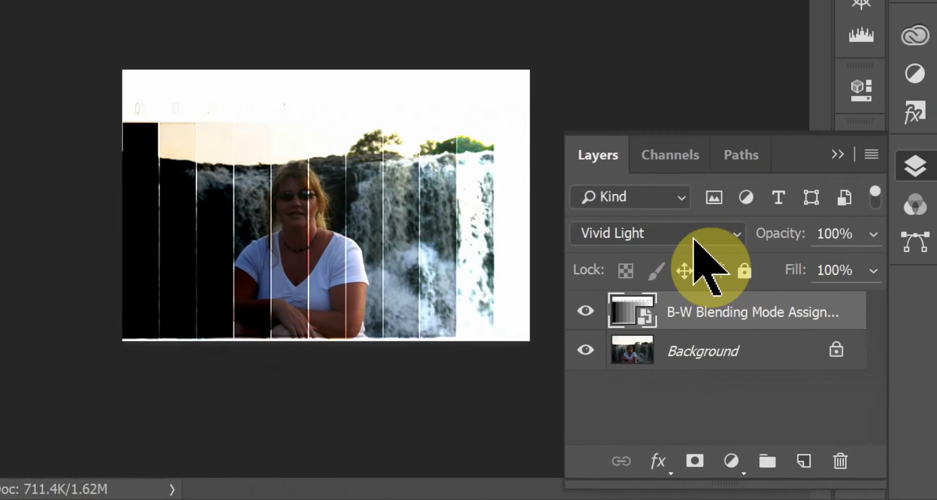
- Apply Linear Light to the B-W Blending Mode Assignment layer to view its effect, and switch the layer to Pin Light
click(694, 239)
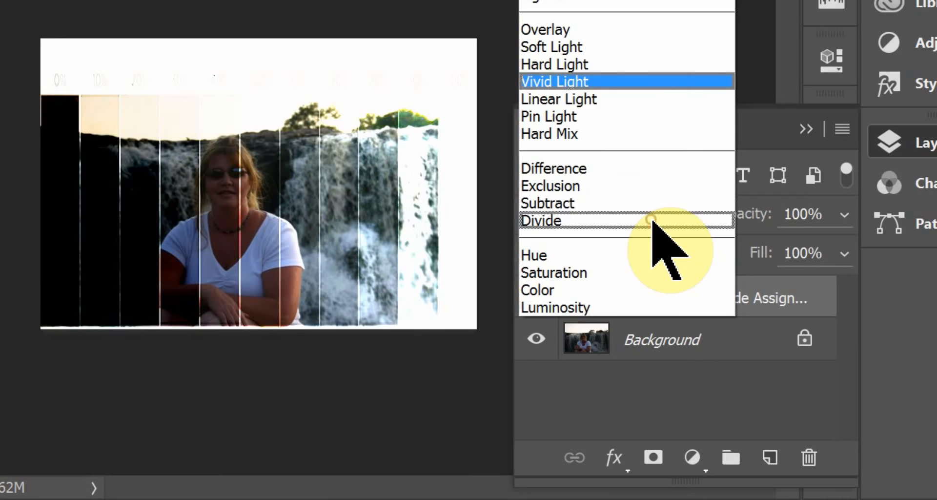
click(679, 126)
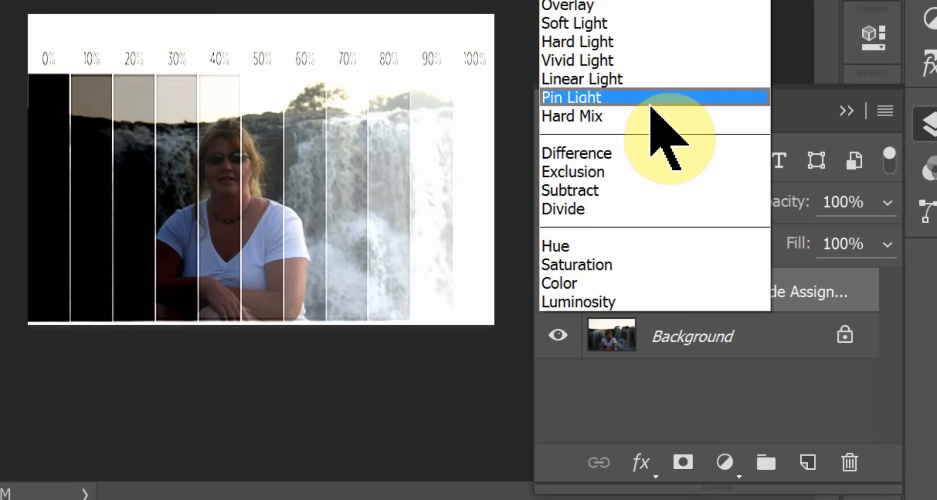
click(653, 95)
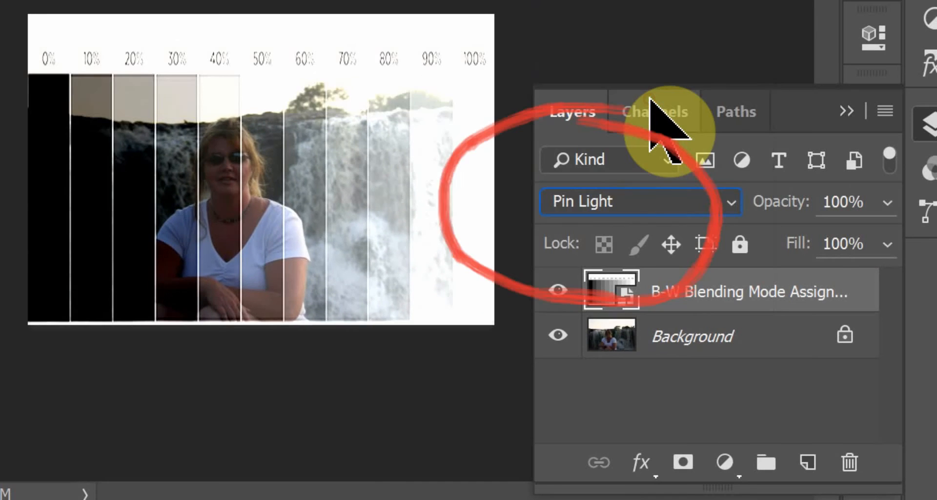
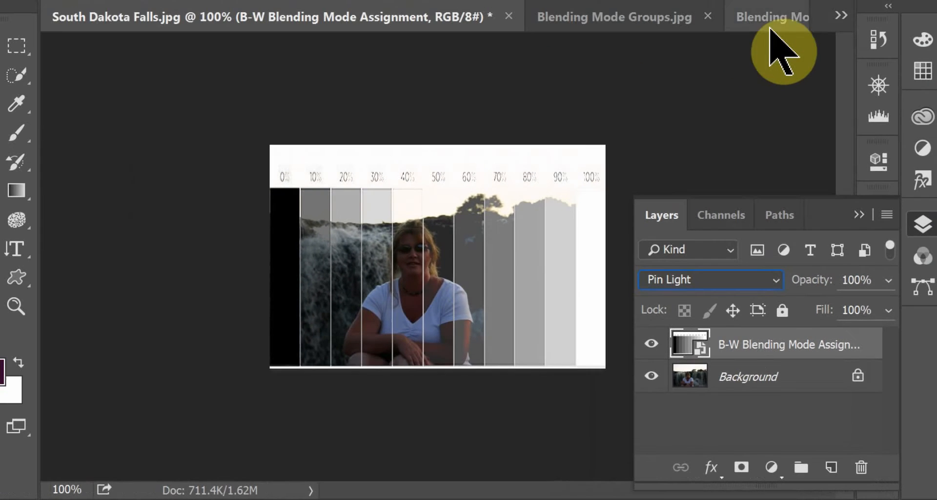
- Look up the Pin Light shortcut in Blending Modes Keyboard Shortcuts.jpg, and return to South Dakota Falls.jpg
click(777, 22)
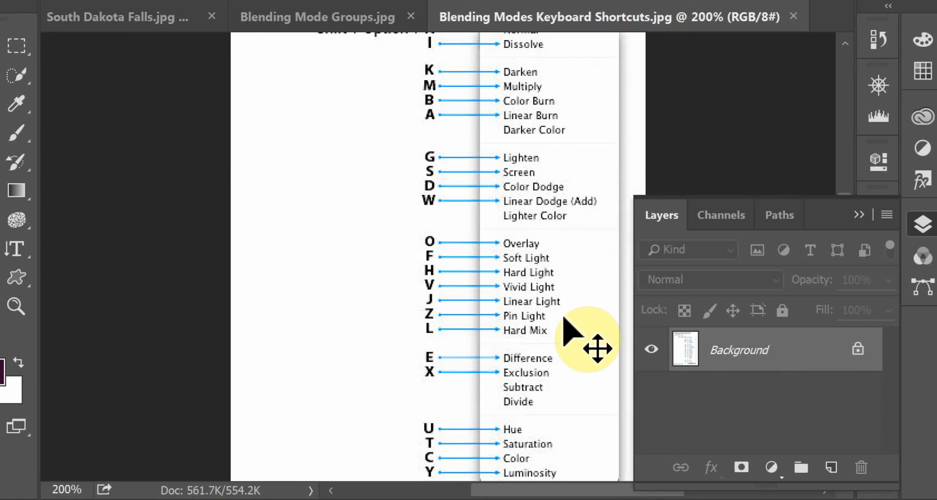
key(shift+alt+z)
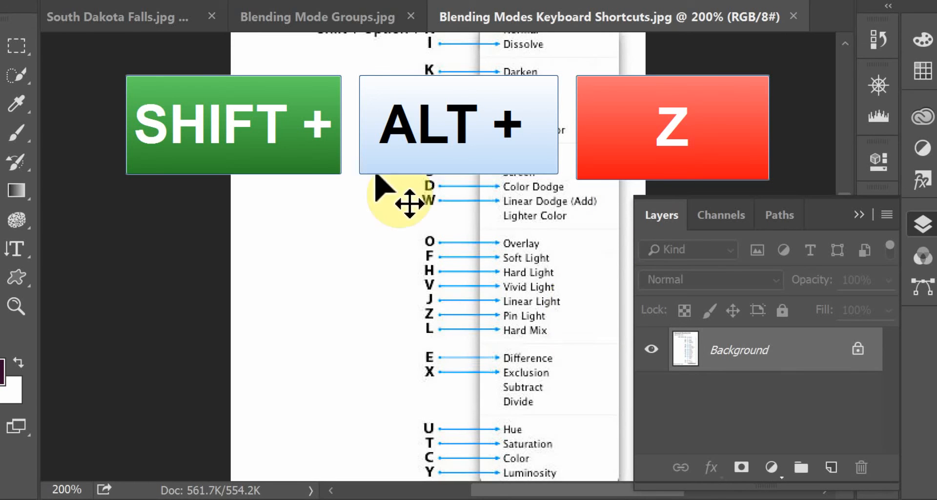
click(83, 18)
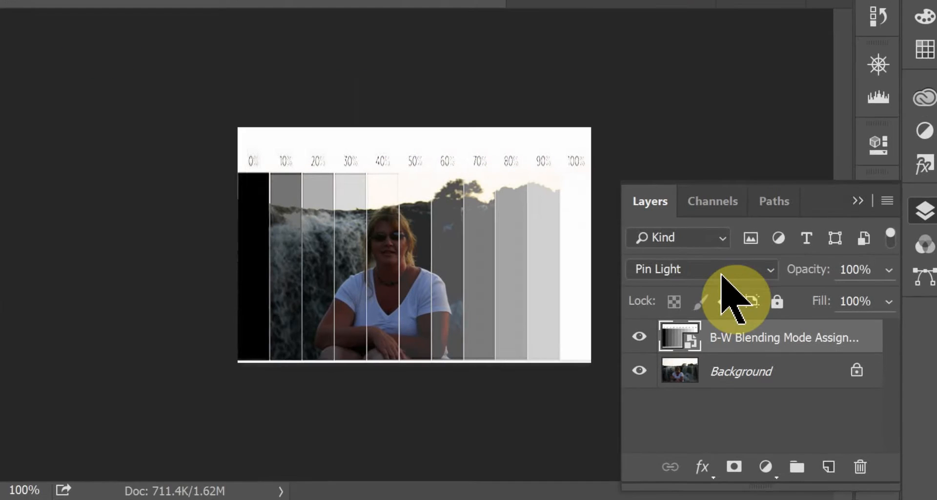
- Set the B-W Blending Mode Assignment layer to Hard Mix, and try a Fill of 82% before restoring it to 100%
click(725, 279)
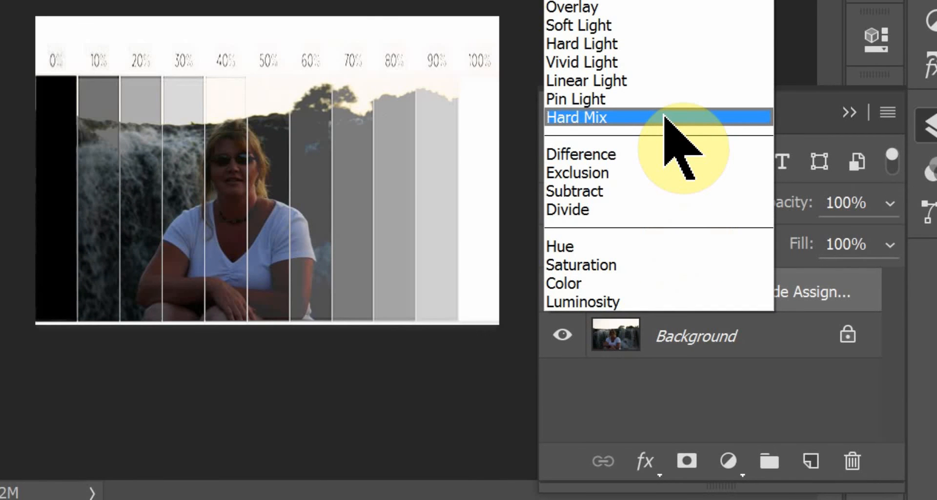
click(666, 117)
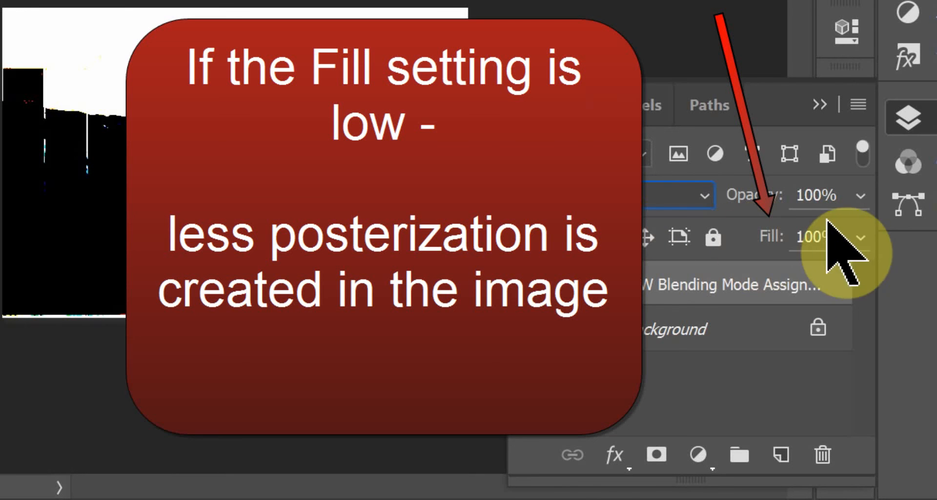
click(862, 238)
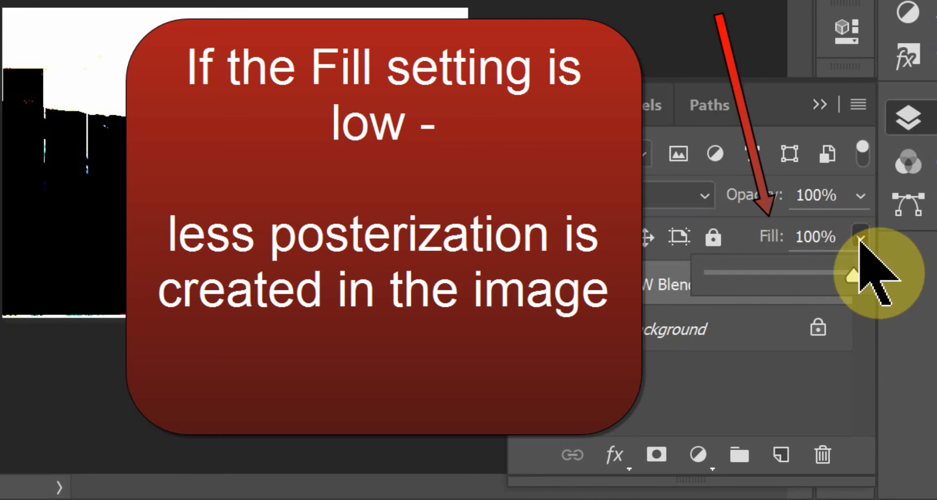
drag(863, 272, 829, 277)
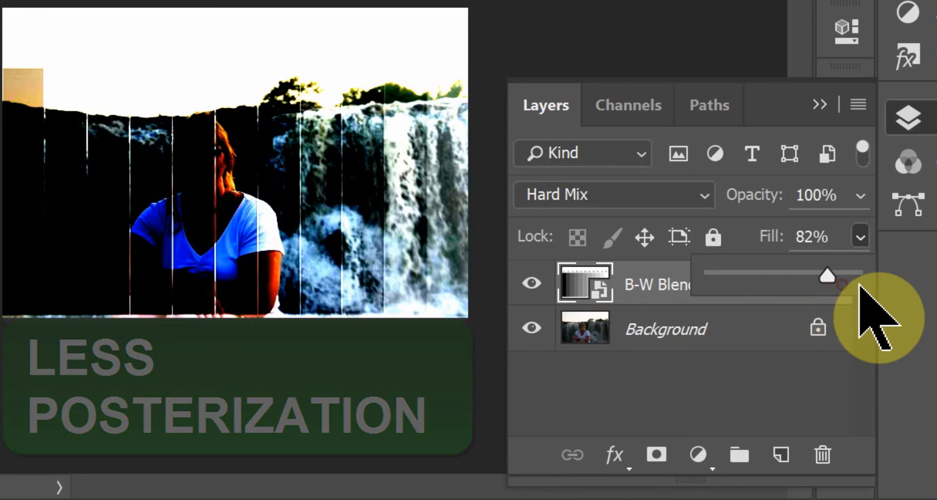
drag(828, 276, 857, 276)
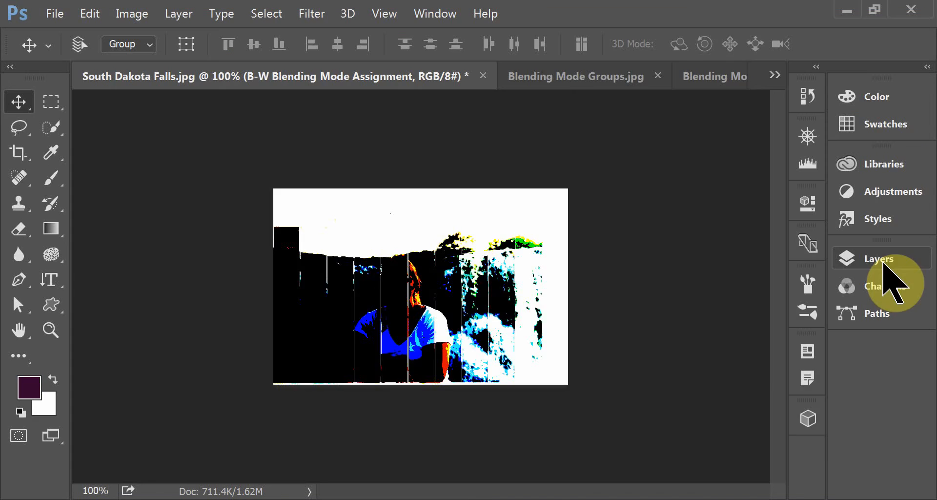
- Set the B-W Blending Mode Assignment layer to Difference, and toggle its visibility off and on to compare the effect
click(902, 278)
click(680, 320)
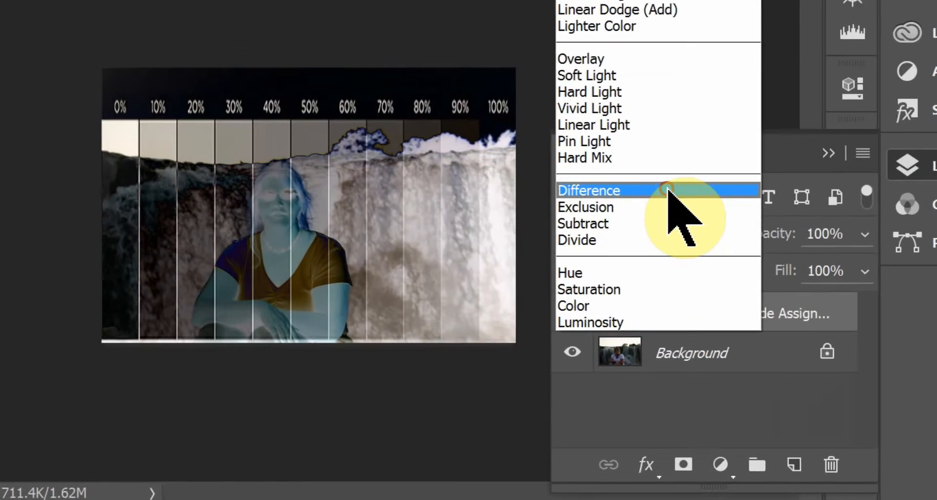
click(675, 245)
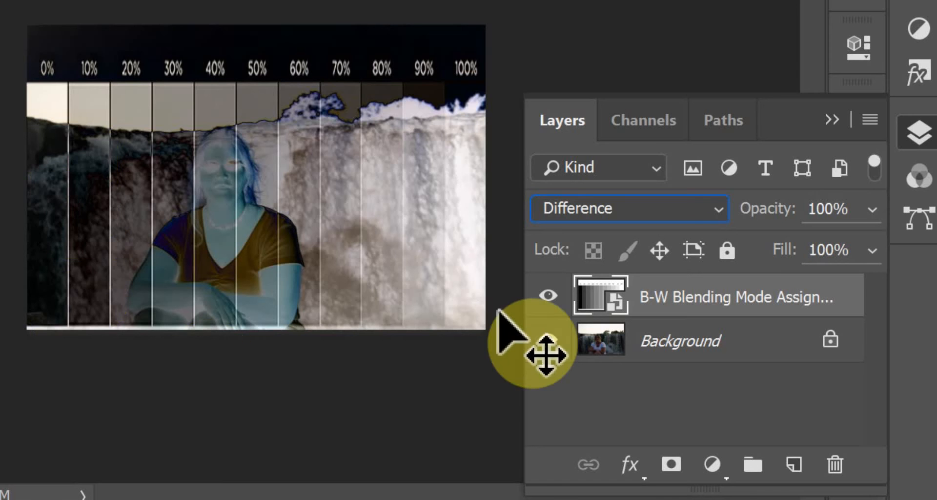
click(548, 296)
click(549, 296)
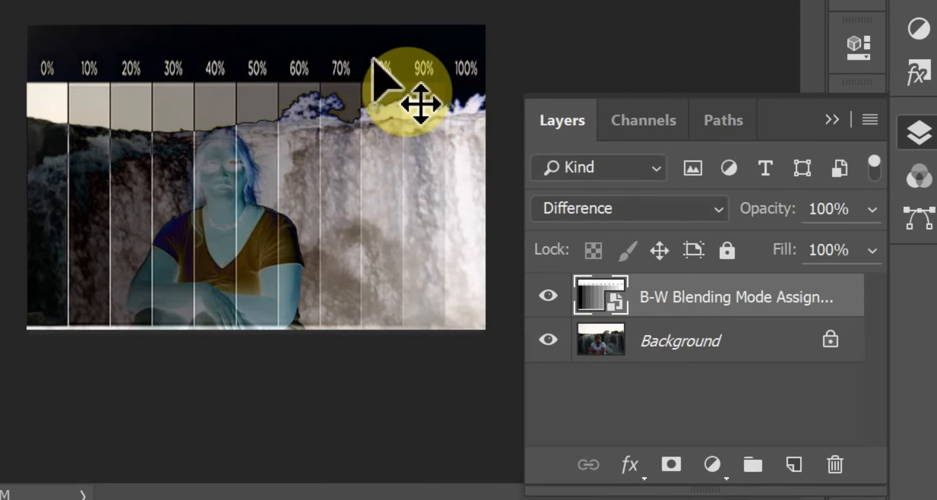
- Set the B-W Blending Mode Assignment layer to Exclusion, and look up its shortcut in Blending Modes Keyboard Shortcuts.jpg
click(659, 213)
scroll(667, 222, down, 2)
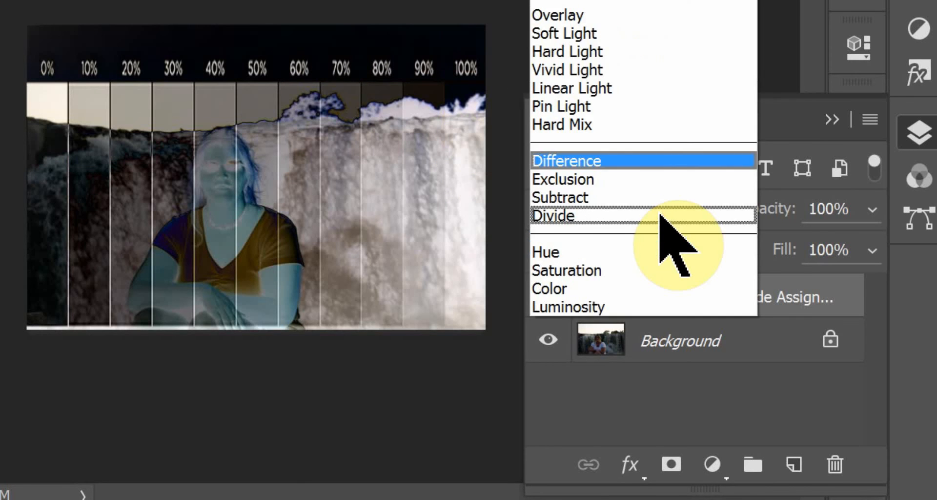
click(647, 177)
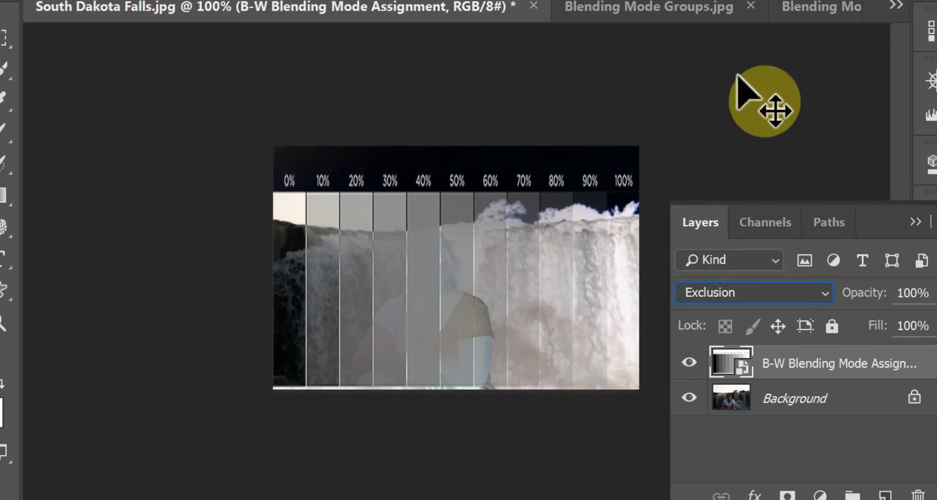
click(830, 9)
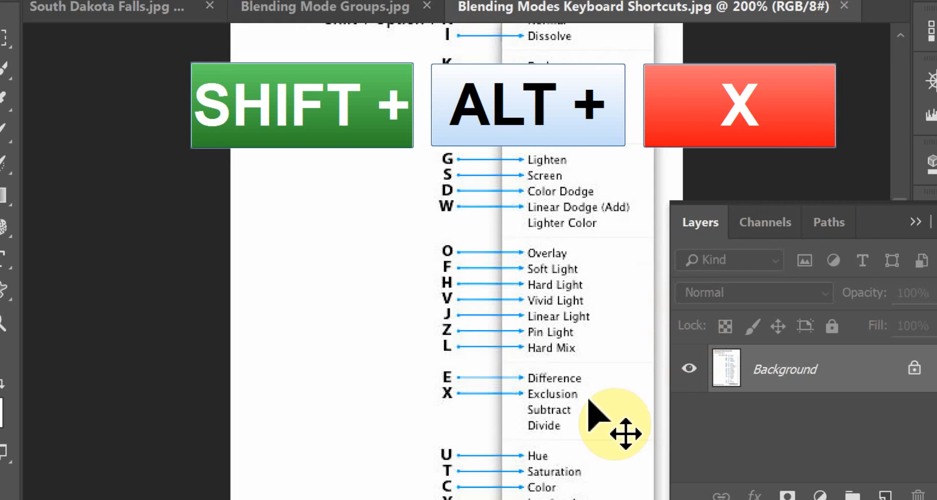
click(93, 6)
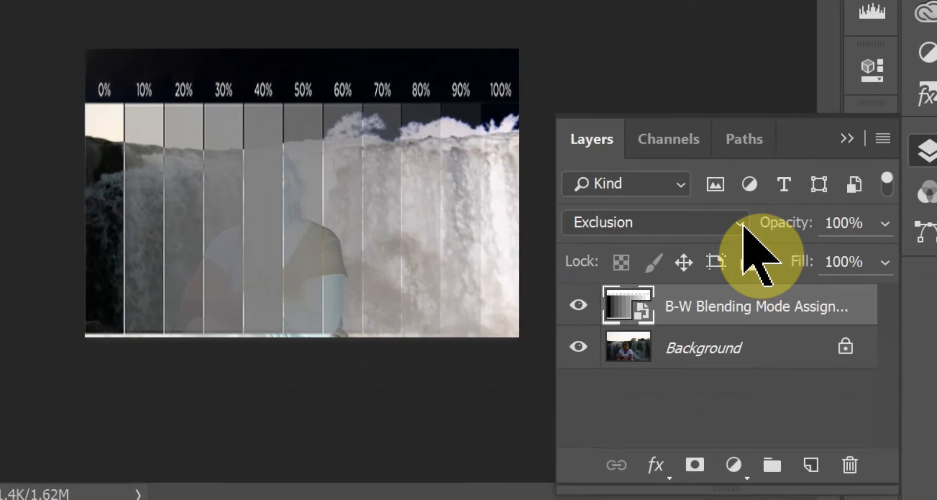
- Apply Subtract to the B-W Blending Mode Assignment layer to view its effect, and switch the layer to Divide
click(796, 264)
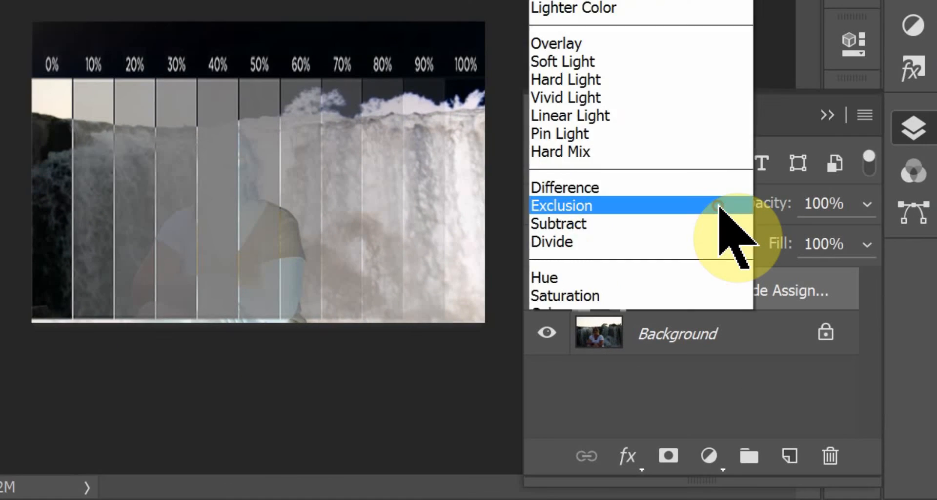
click(781, 256)
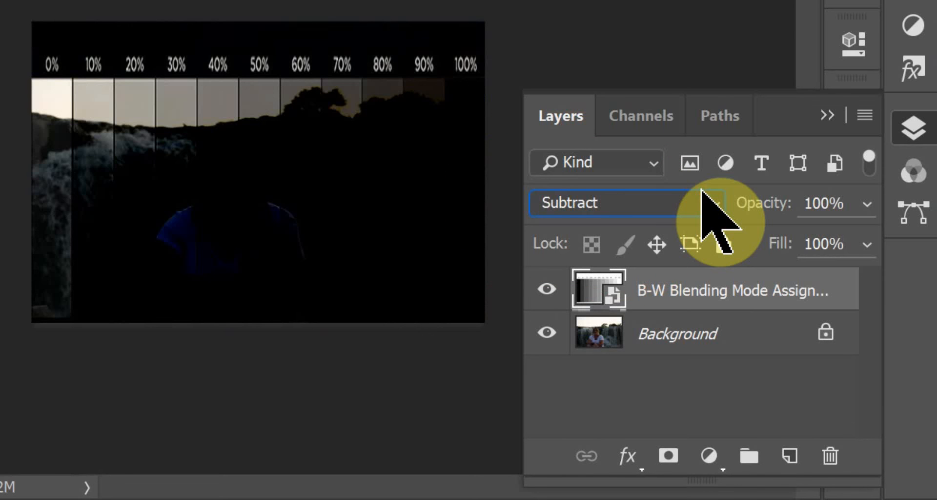
click(708, 205)
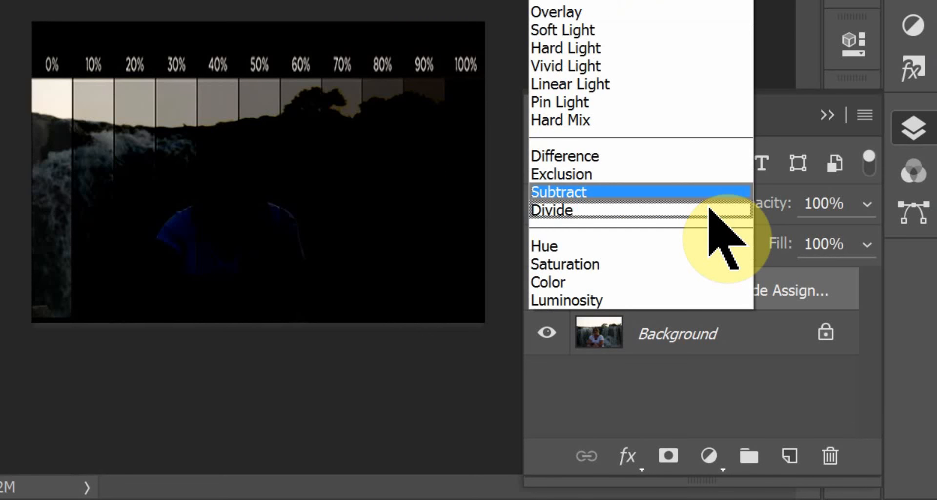
click(703, 209)
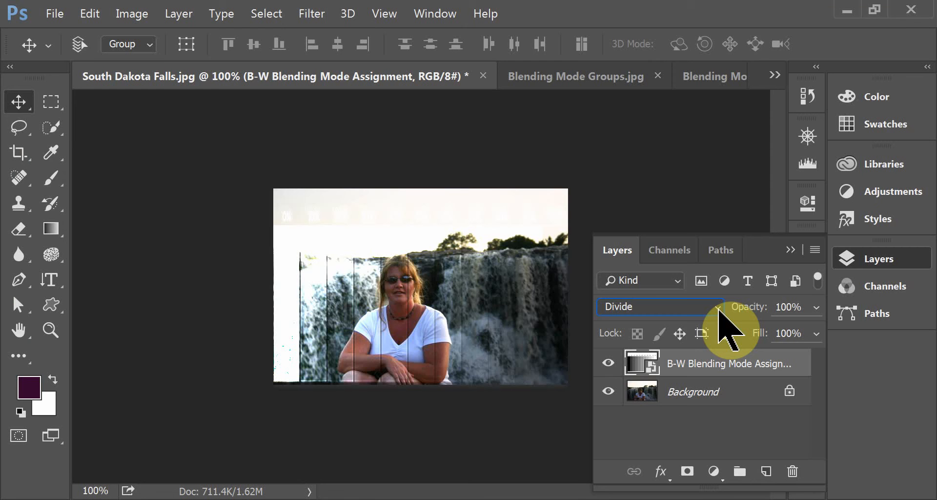
- Set the B-W Blending Mode Assignment layer to Hue to view its effect on the waterfall photo
click(703, 310)
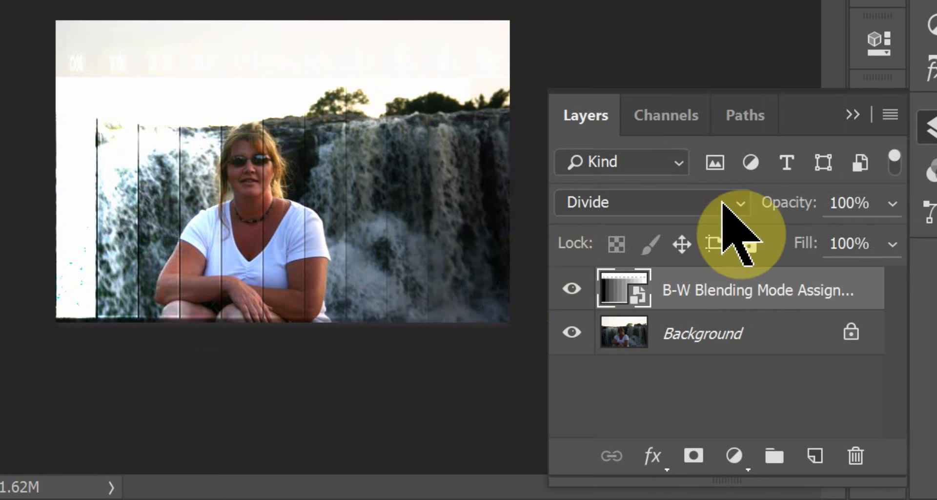
click(725, 201)
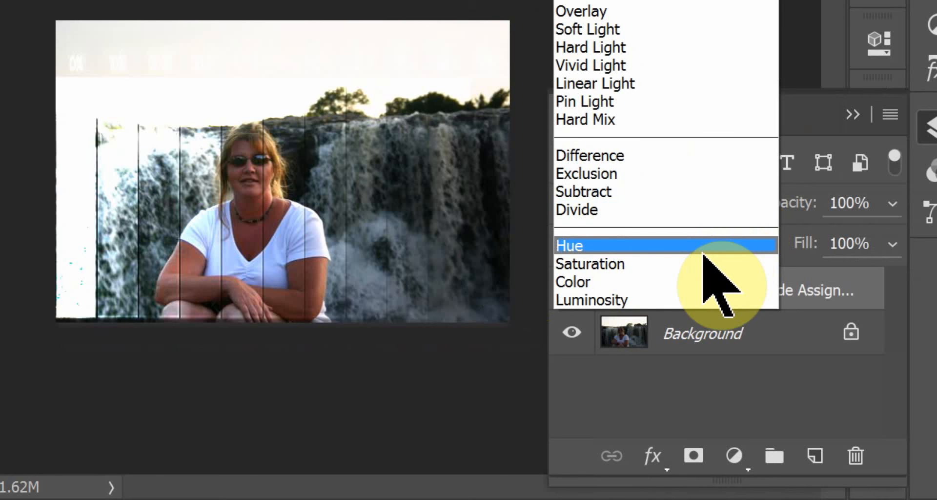
click(703, 249)
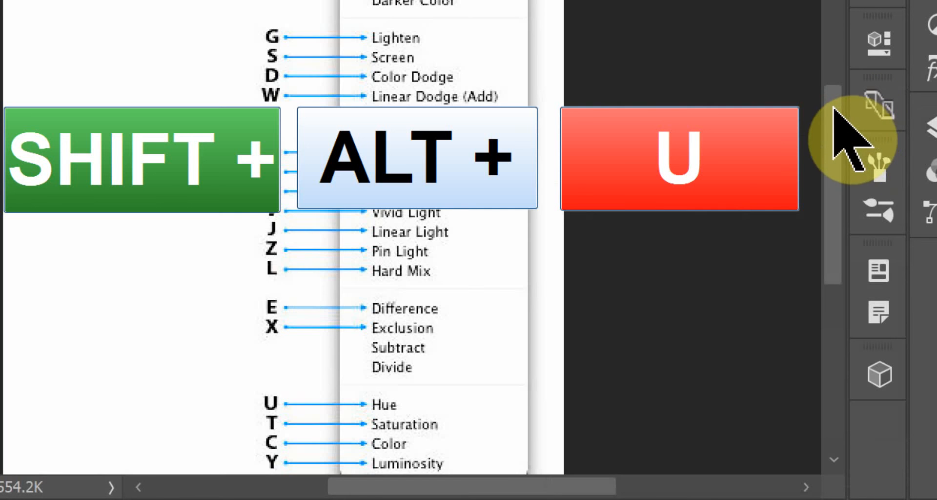
drag(832, 110, 833, 218)
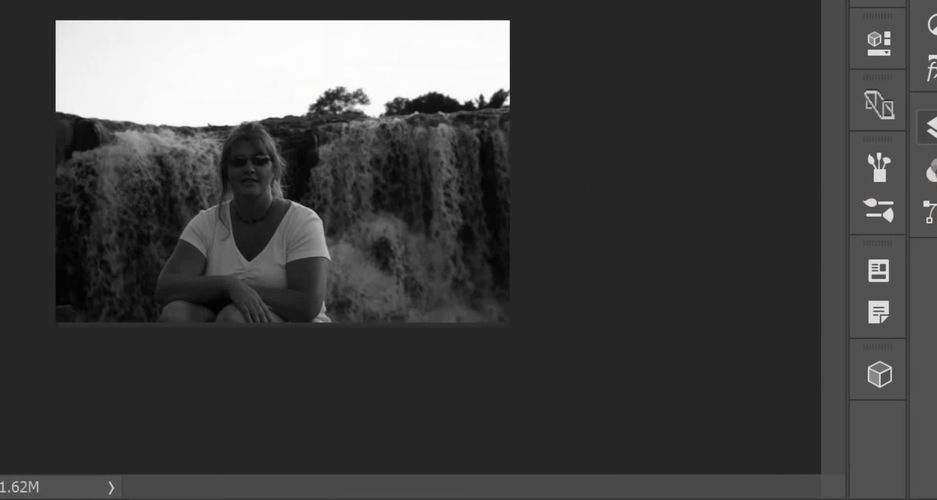
- Set the B-W Blending Mode Assignment layer to Saturation, and look up its shortcut in Blending Modes Keyboard Shortcuts.jpg
click(930, 128)
click(737, 203)
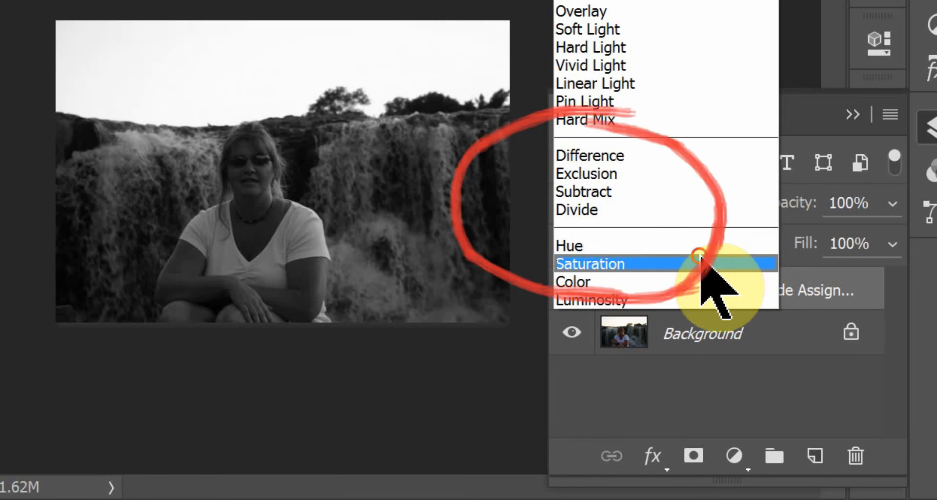
click(706, 264)
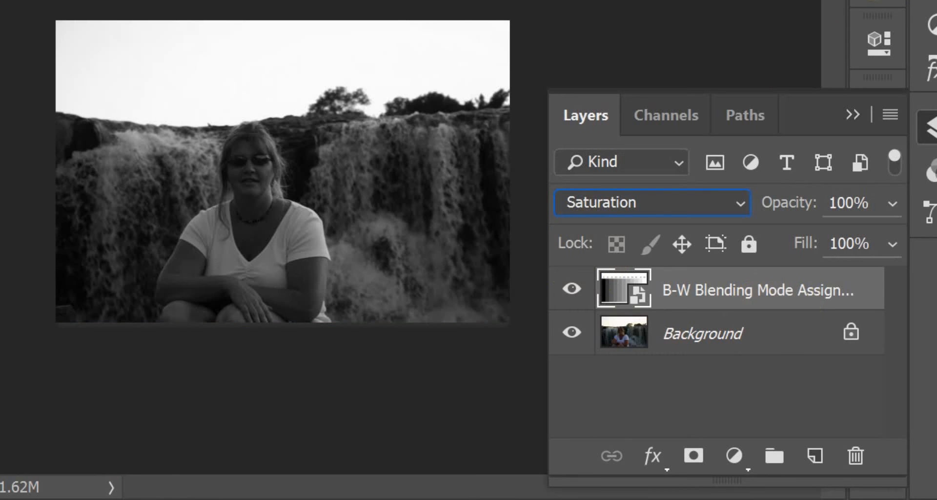
key(ctrl+Tab)
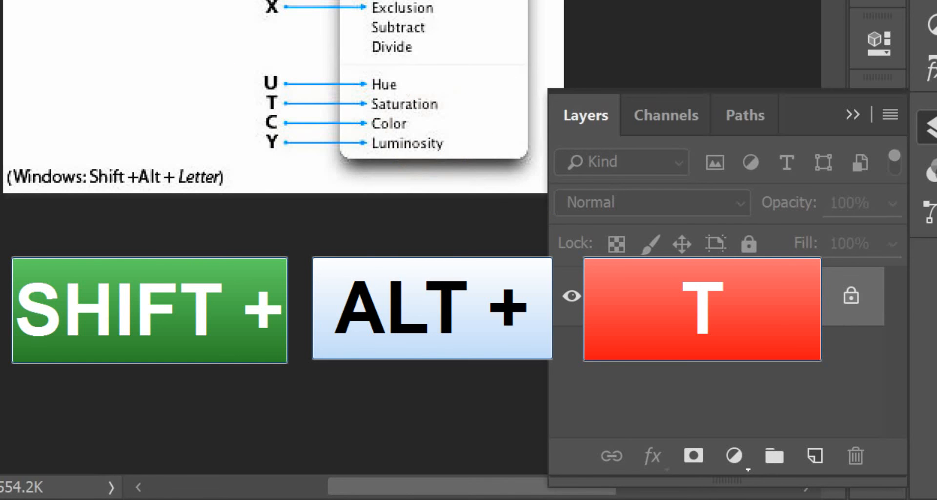
key(ctrl+Tab)
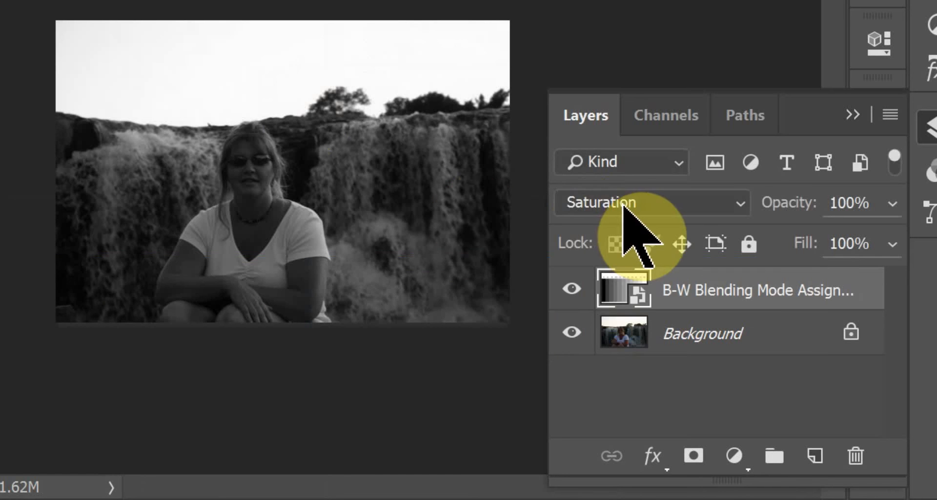
- Set the B-W Blending Mode Assignment layer to the Color blending mode
click(626, 205)
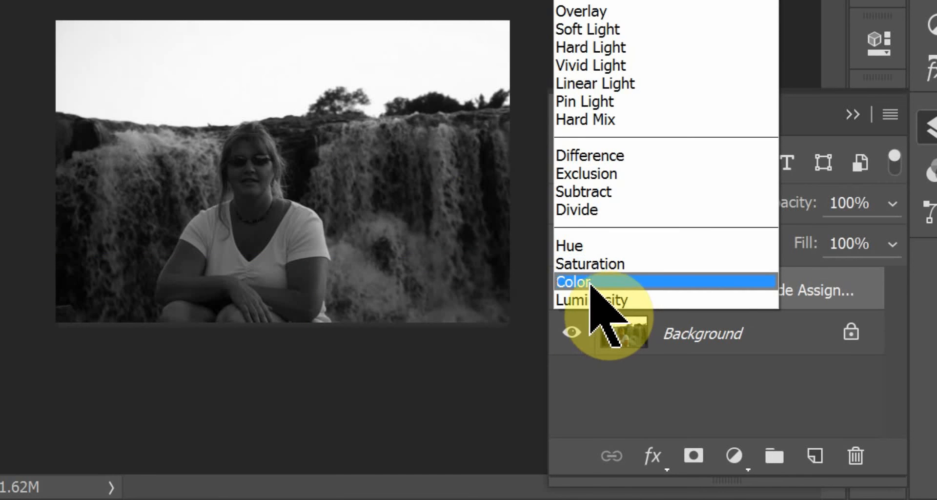
click(595, 281)
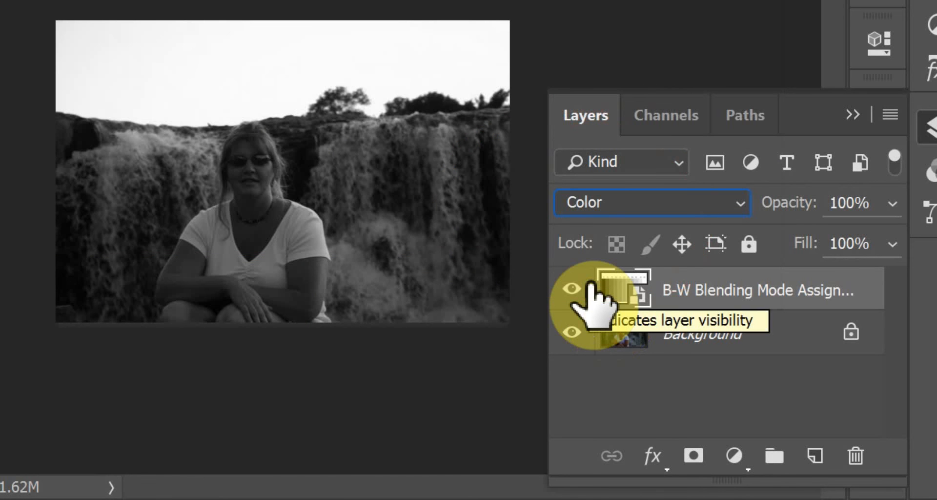